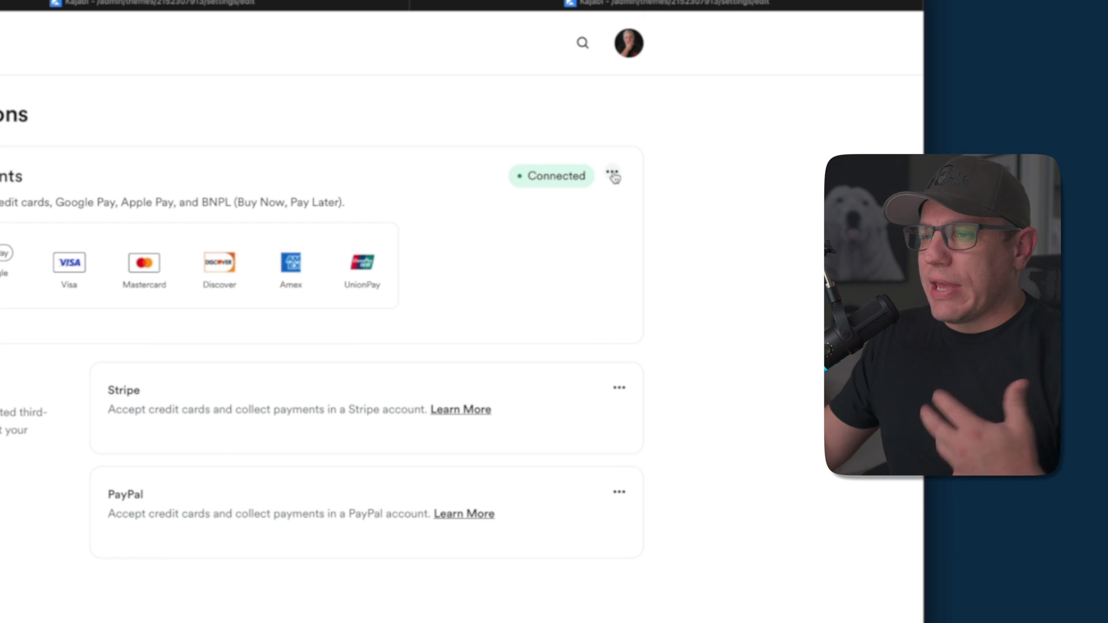
# - View the available actions for the Kajabi Payments and Stripe payment integrations
pyautogui.click(613, 175)
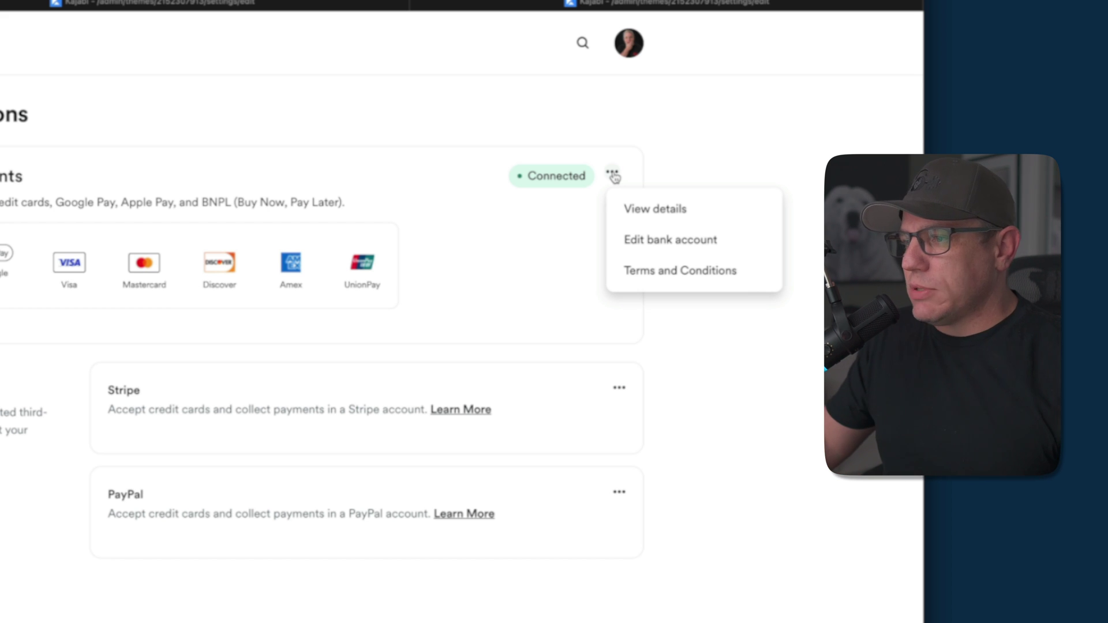
pyautogui.click(621, 393)
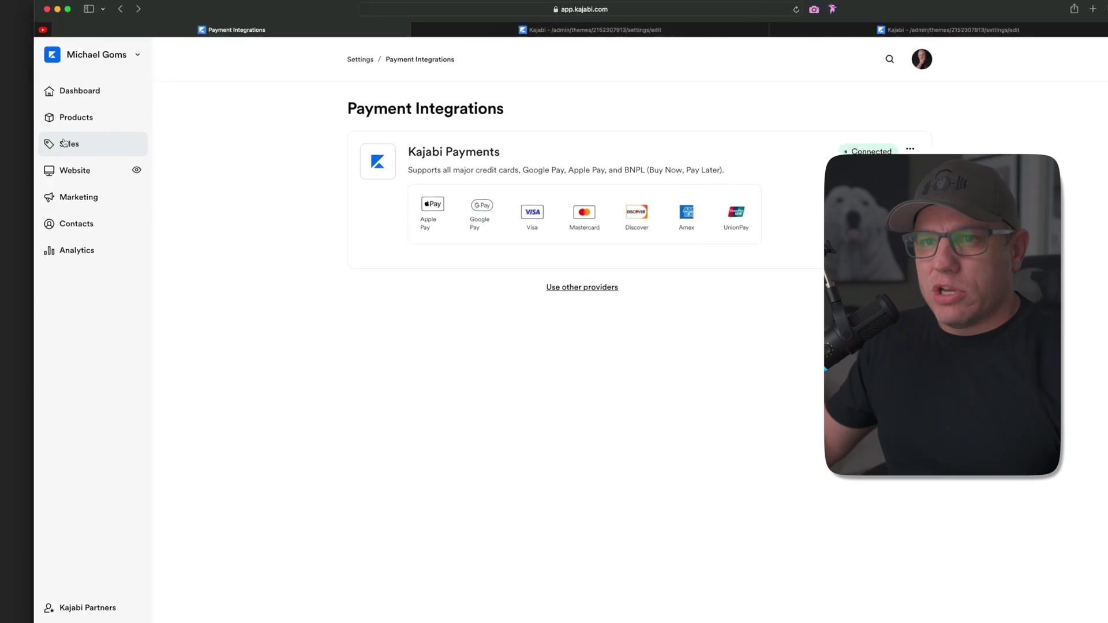
# - Start a new sales offer titled "Temp Coaching Offer" that includes the Mike's Business Coaching product, and continue to its pricing
pyautogui.click(119, 94)
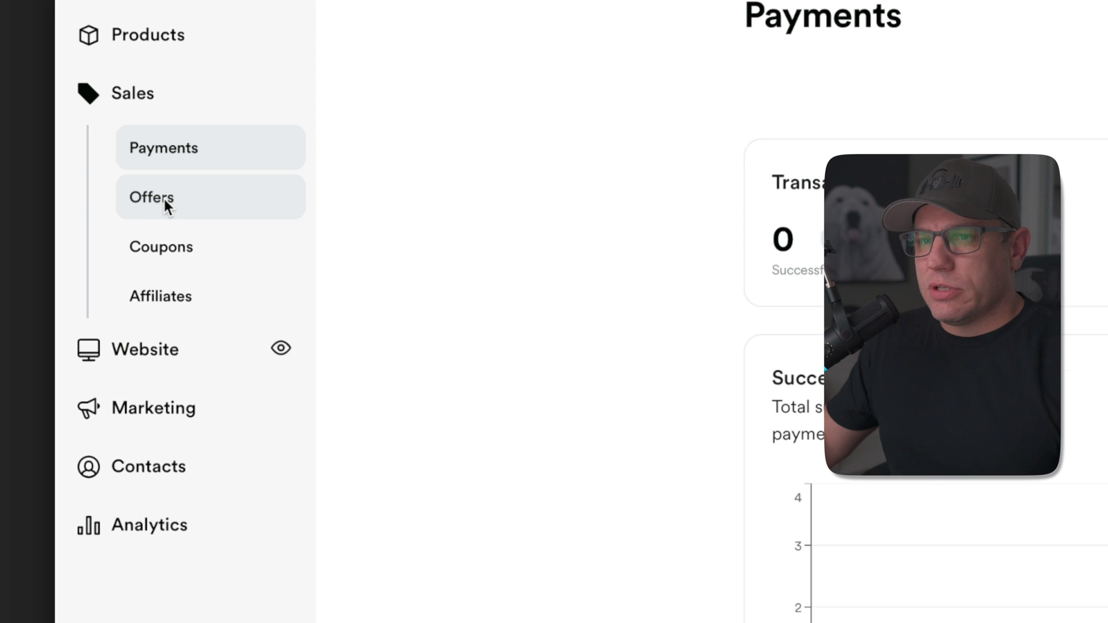
pyautogui.click(164, 199)
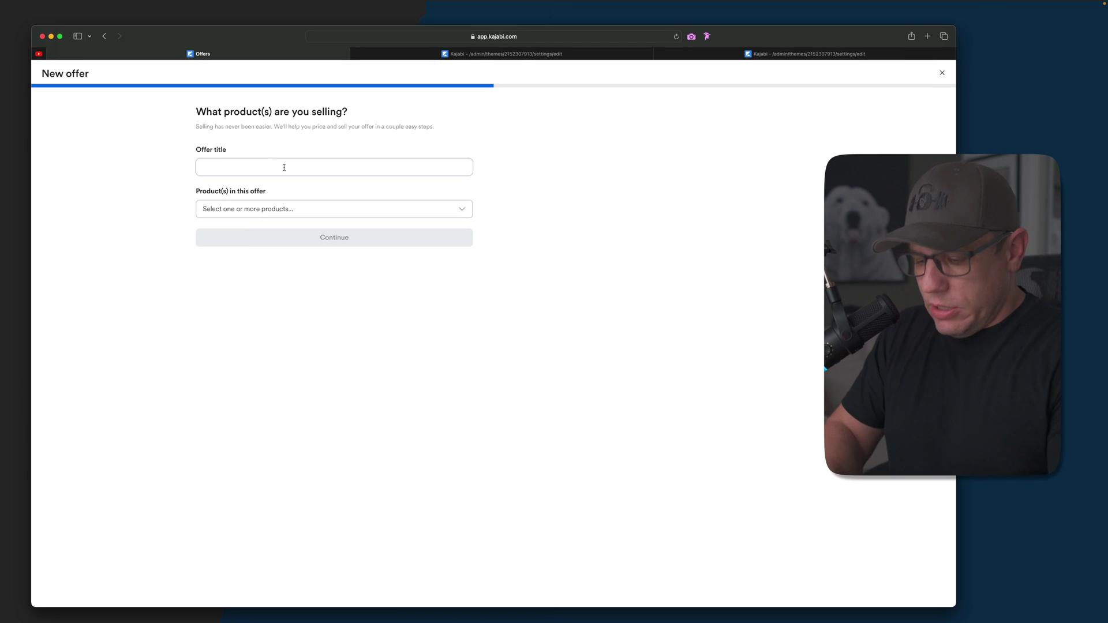
pyautogui.write('Temp Coaching Offer')
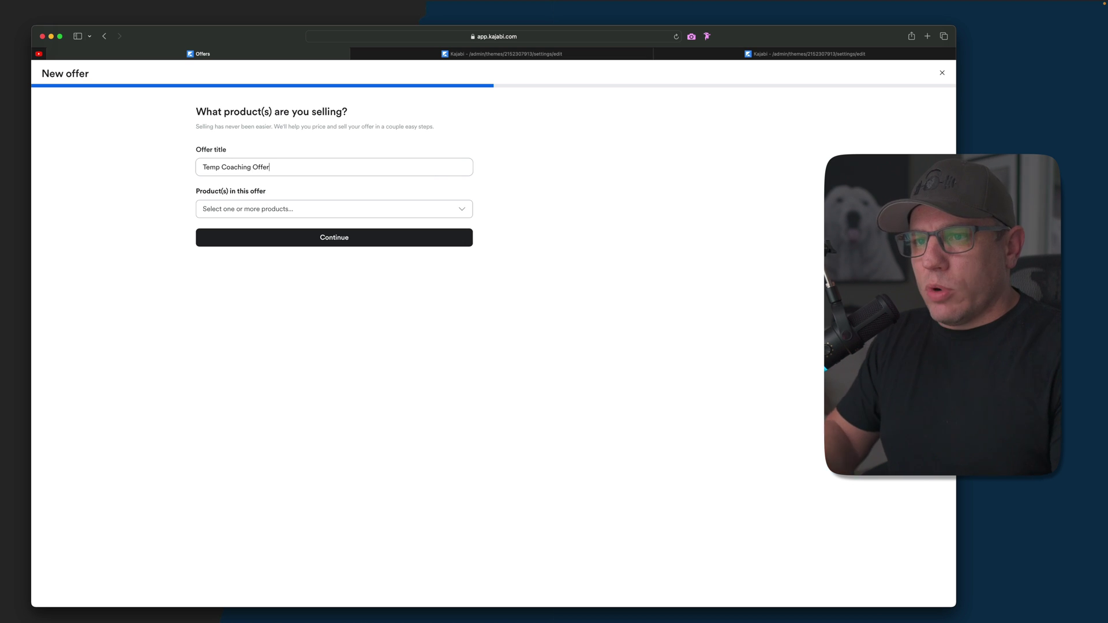
pyautogui.click(382, 213)
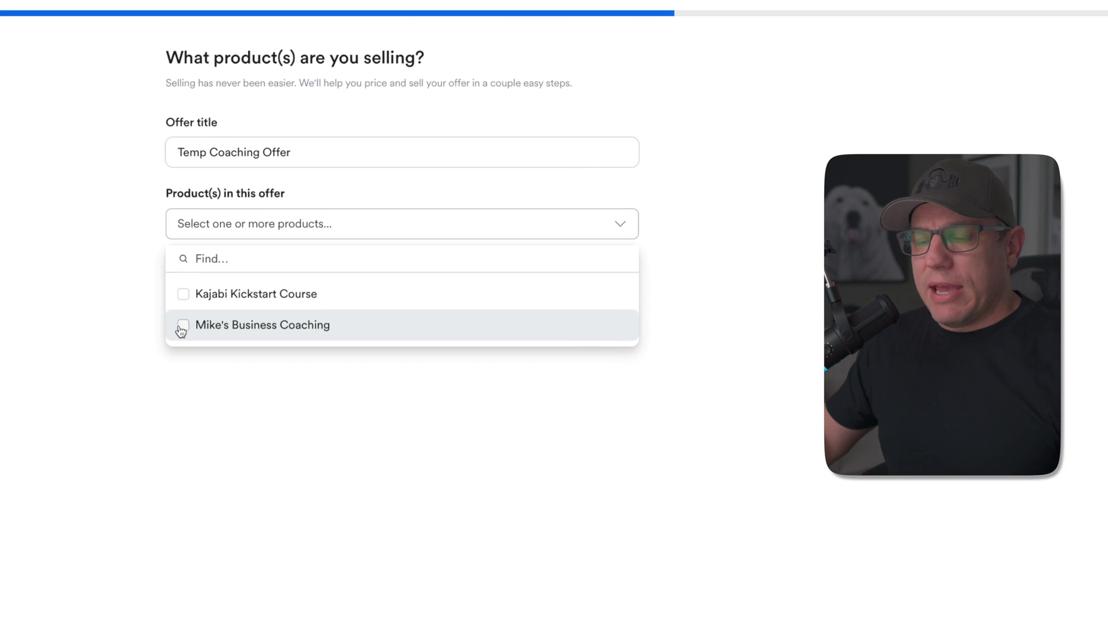
pyautogui.click(182, 328)
pyautogui.click(398, 352)
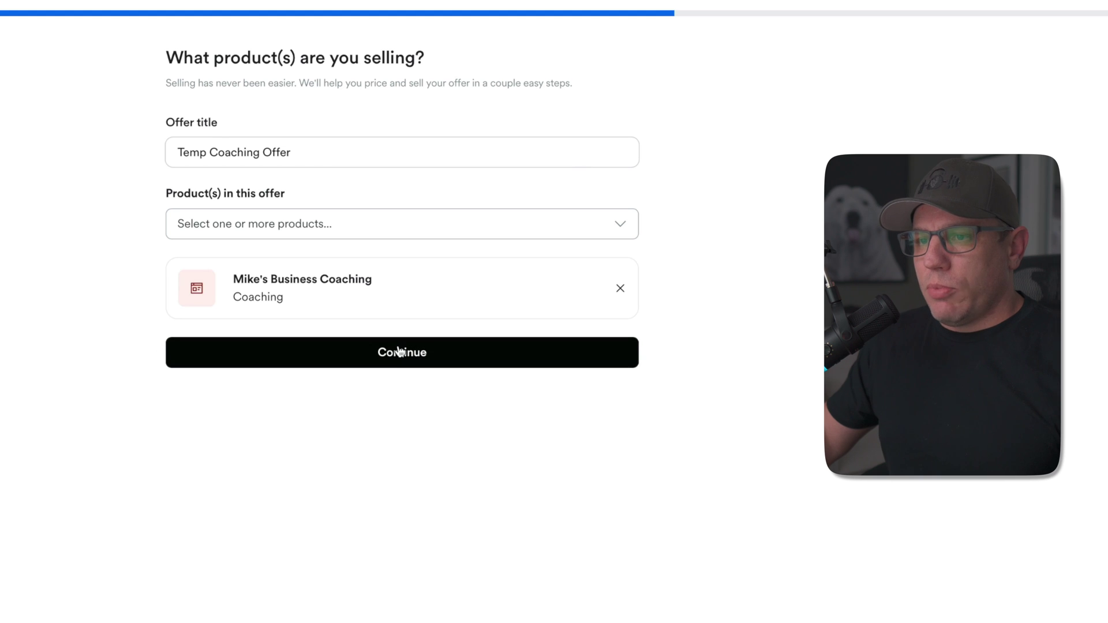
pyautogui.click(396, 355)
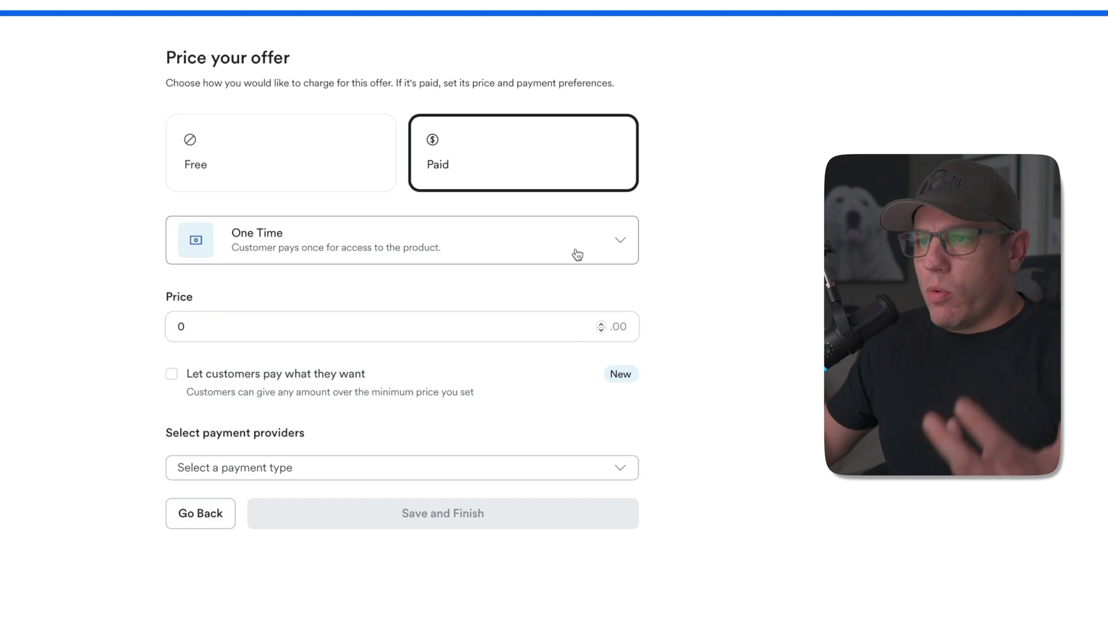
# - Price the paid offer as a One Time payment of 250
pyautogui.click(607, 241)
pyautogui.click(607, 241)
pyautogui.click(607, 241)
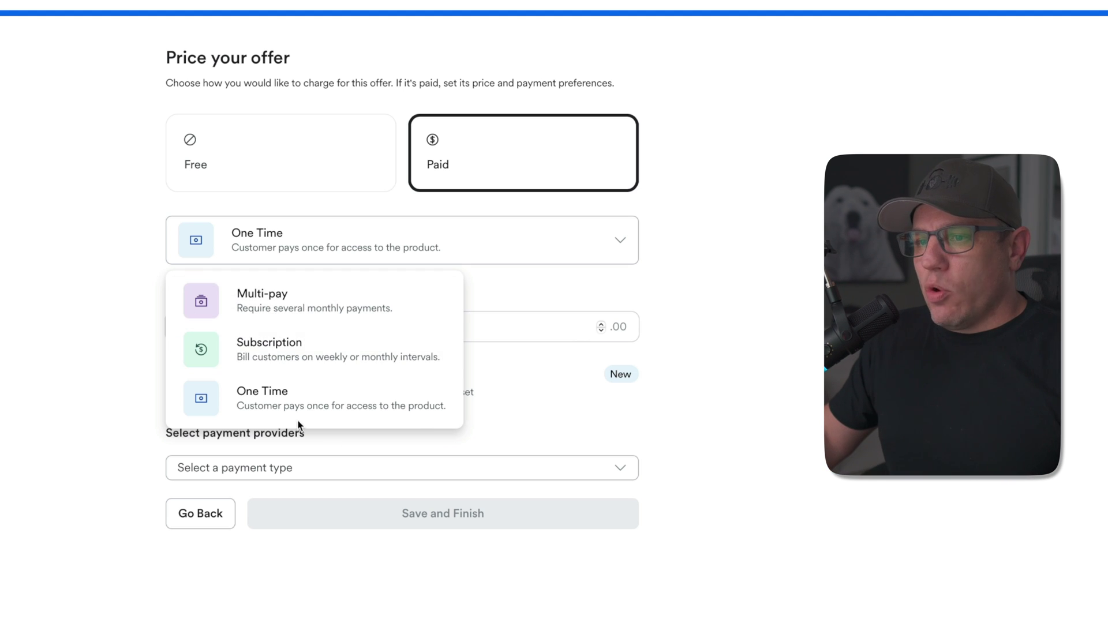
pyautogui.click(280, 409)
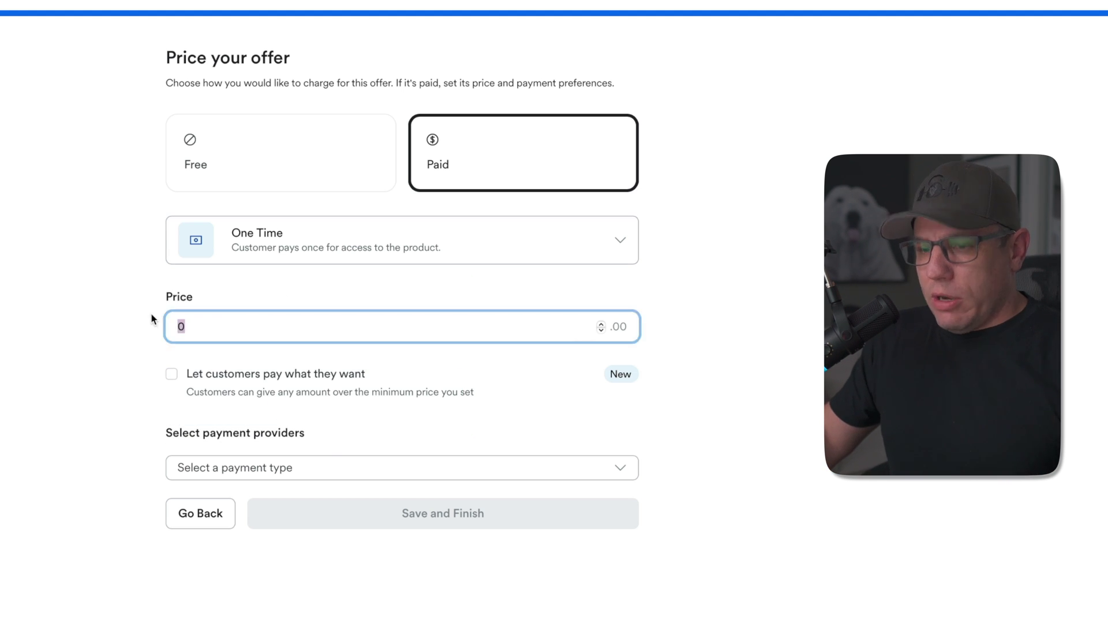
pyautogui.write('25')
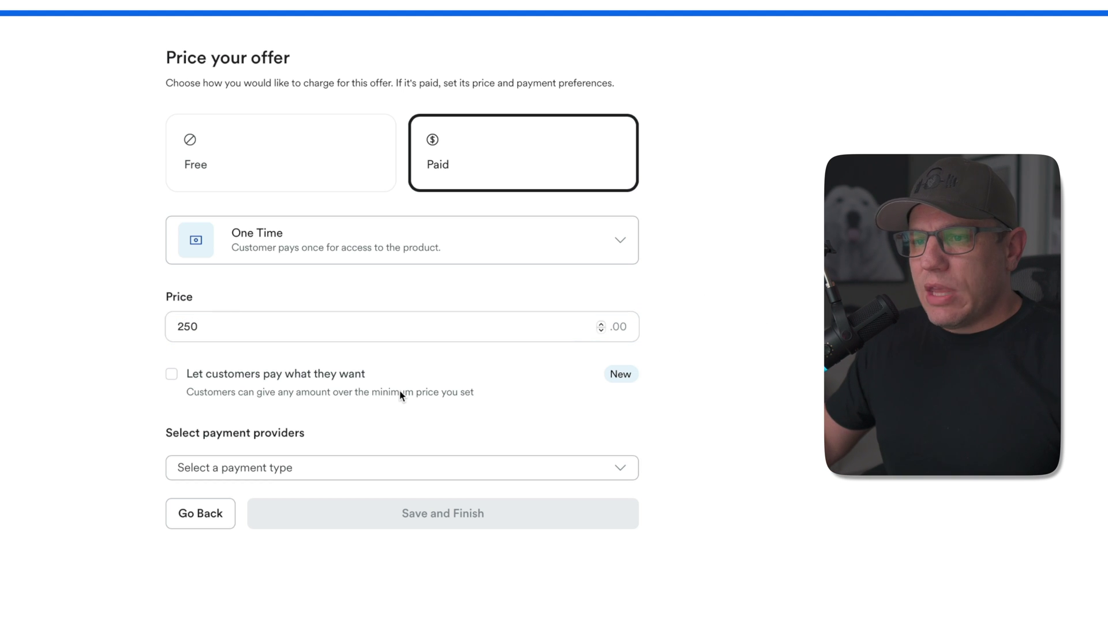
# - Choose Kajabi Payments as the offer's payment provider and save the finished offer
pyautogui.click(318, 475)
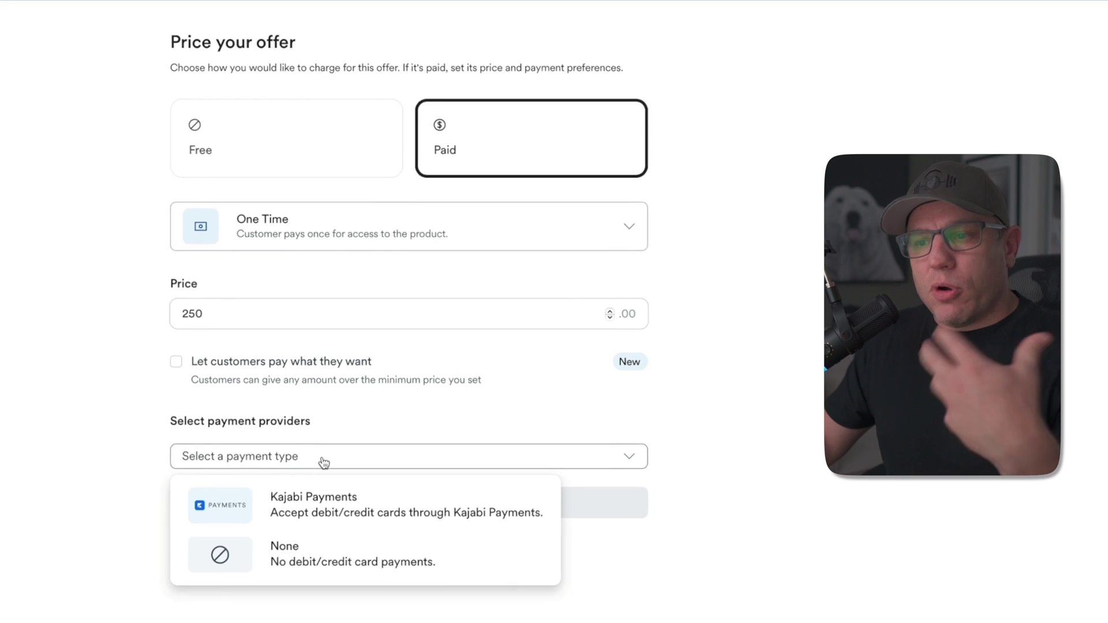
pyautogui.click(355, 509)
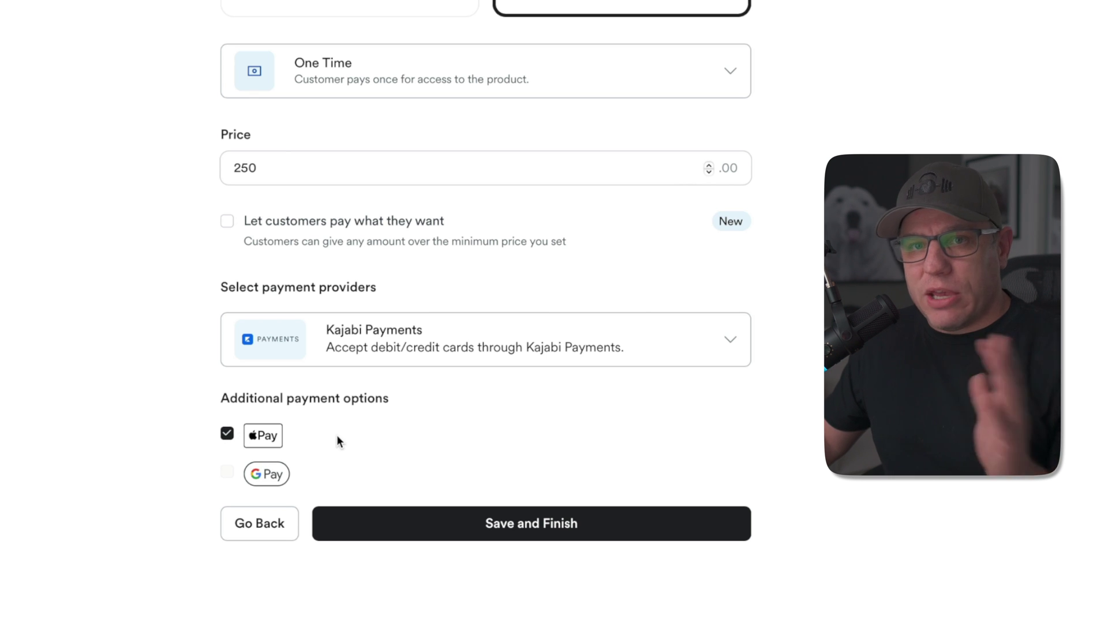
pyautogui.click(512, 525)
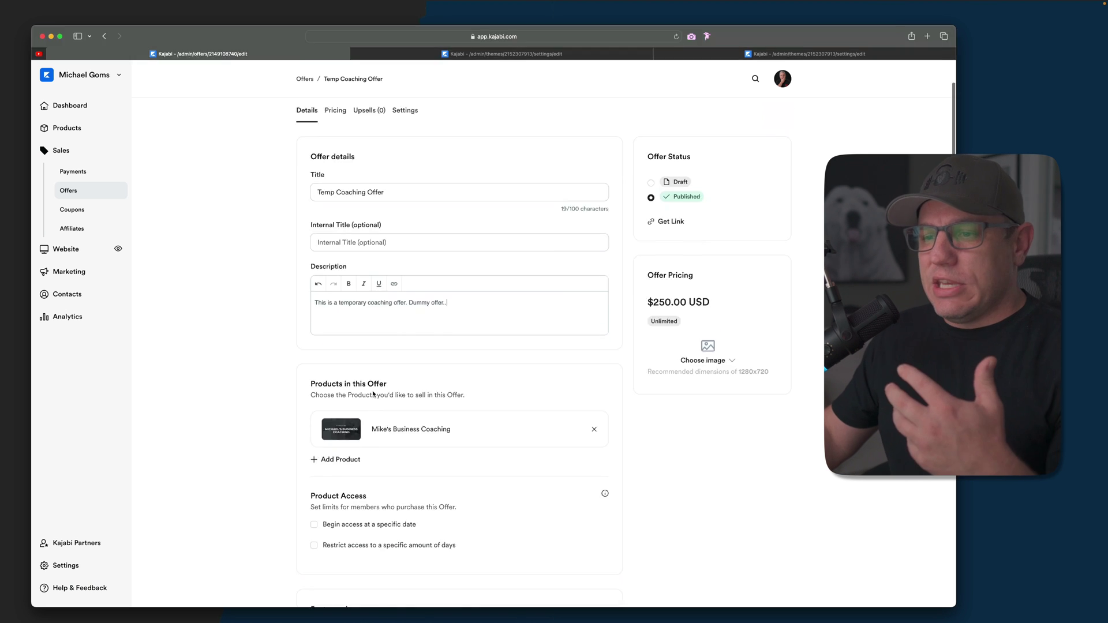
# - Examine the offer's additional product choices, product access limits and post-purchase settings
pyautogui.scroll(-3, 376, 395)
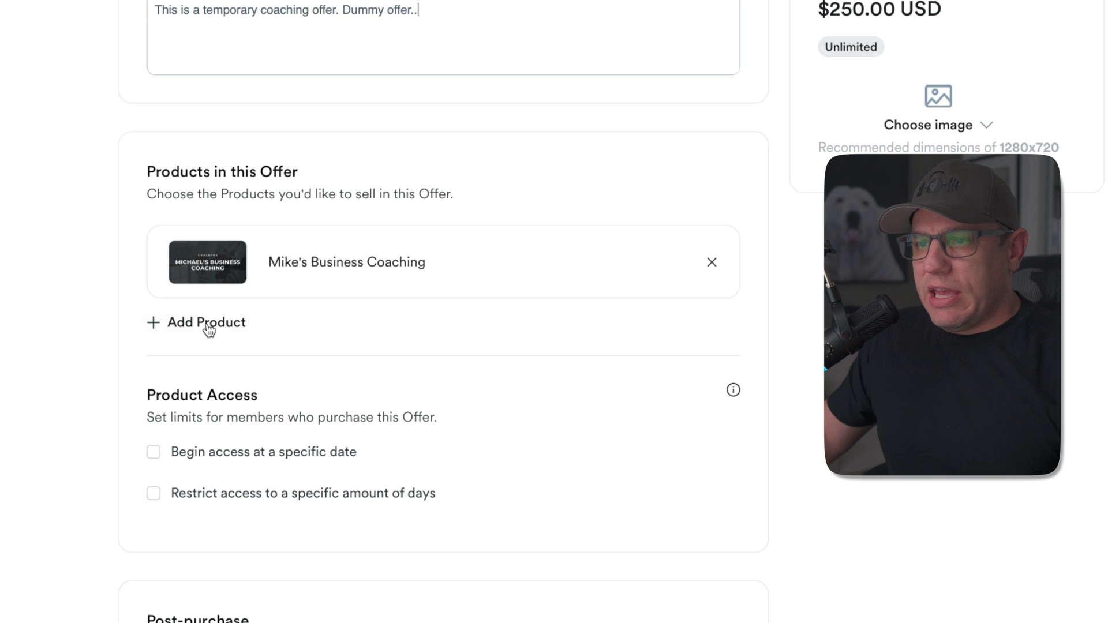
pyautogui.click(208, 329)
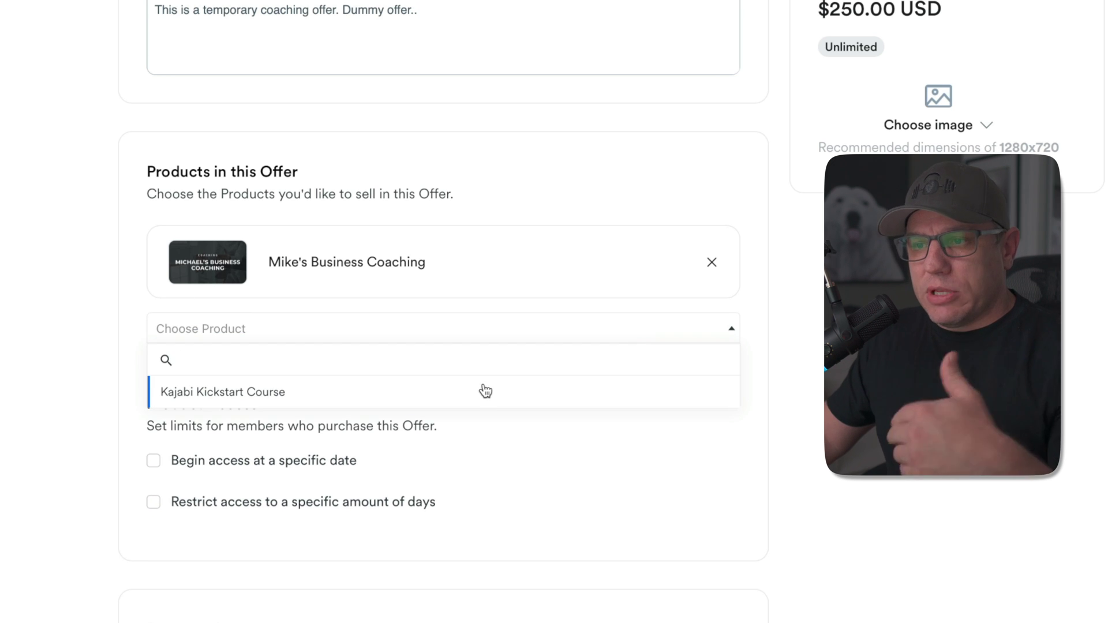
pyautogui.click(483, 341)
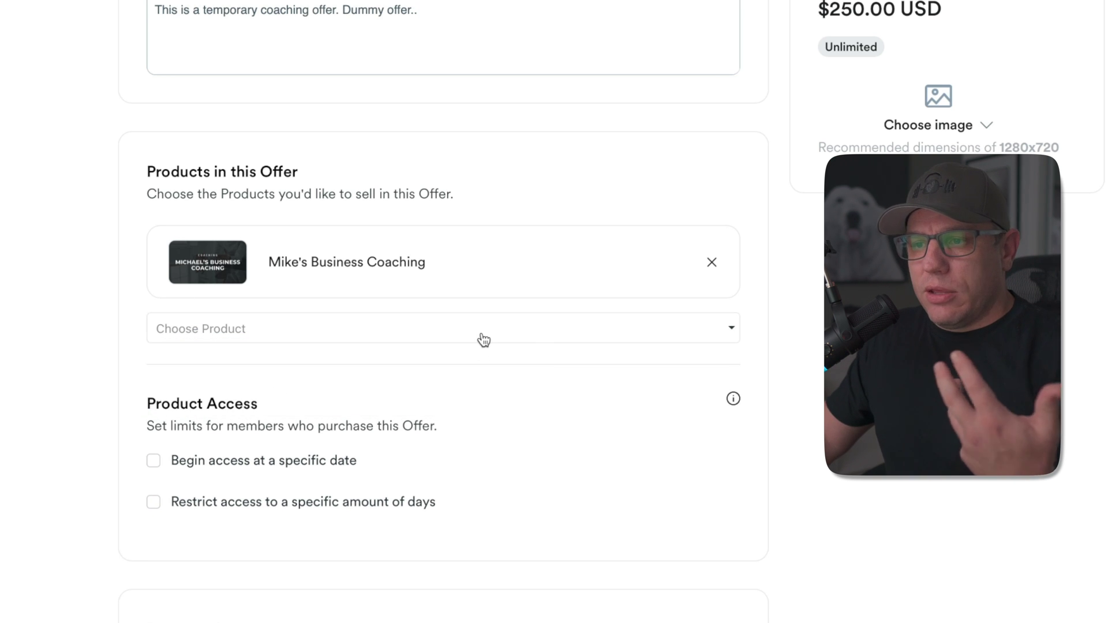
pyautogui.click(482, 339)
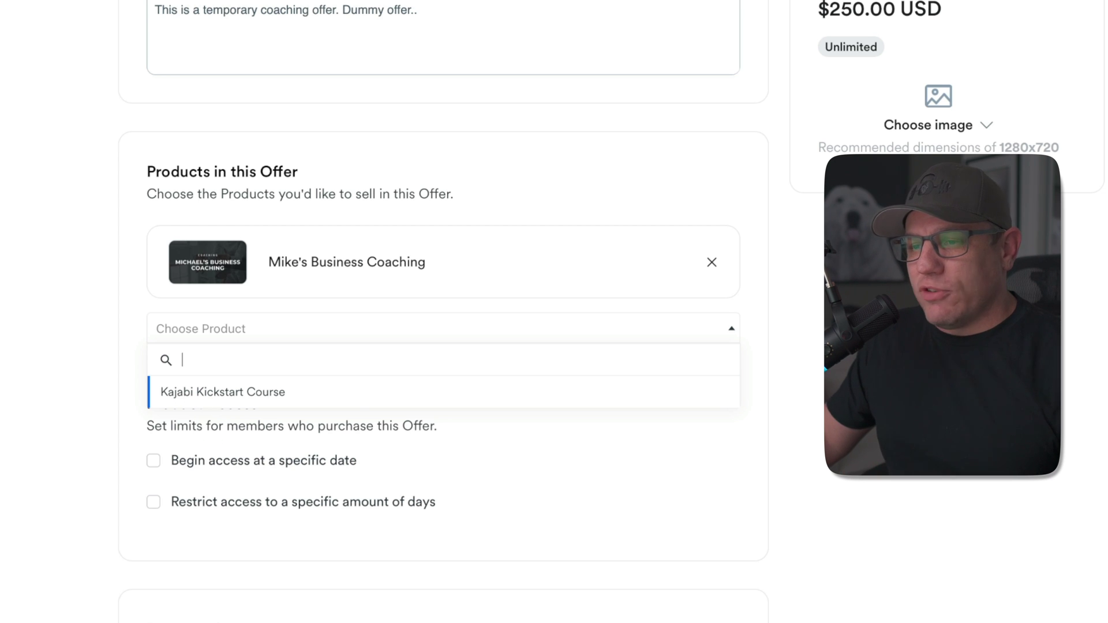
pyautogui.press('Escape')
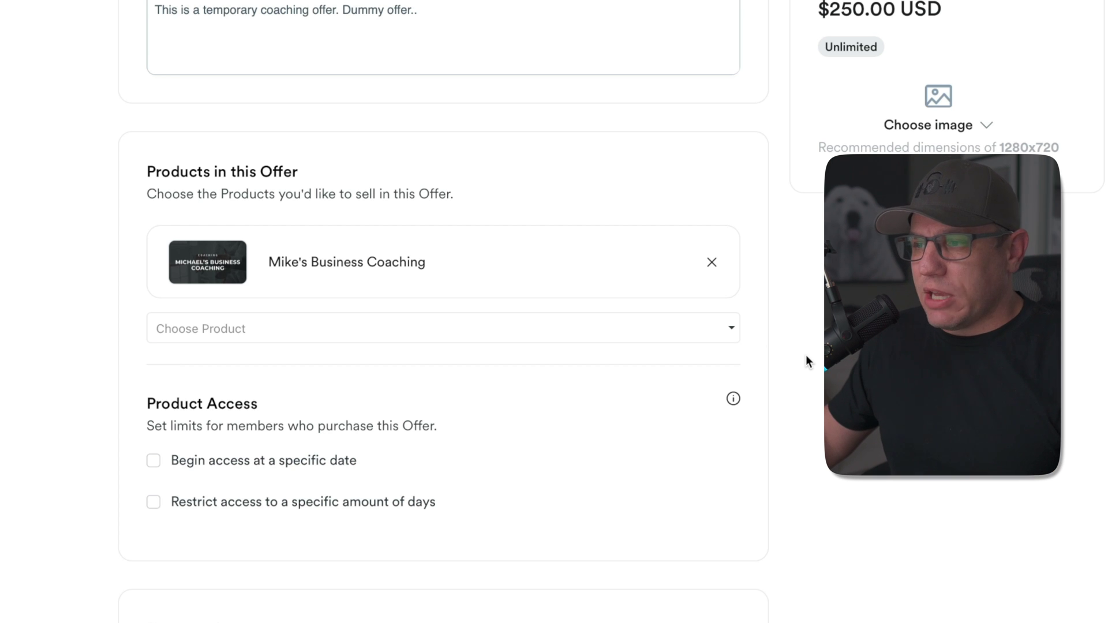
pyautogui.scroll(-2, 50, 444)
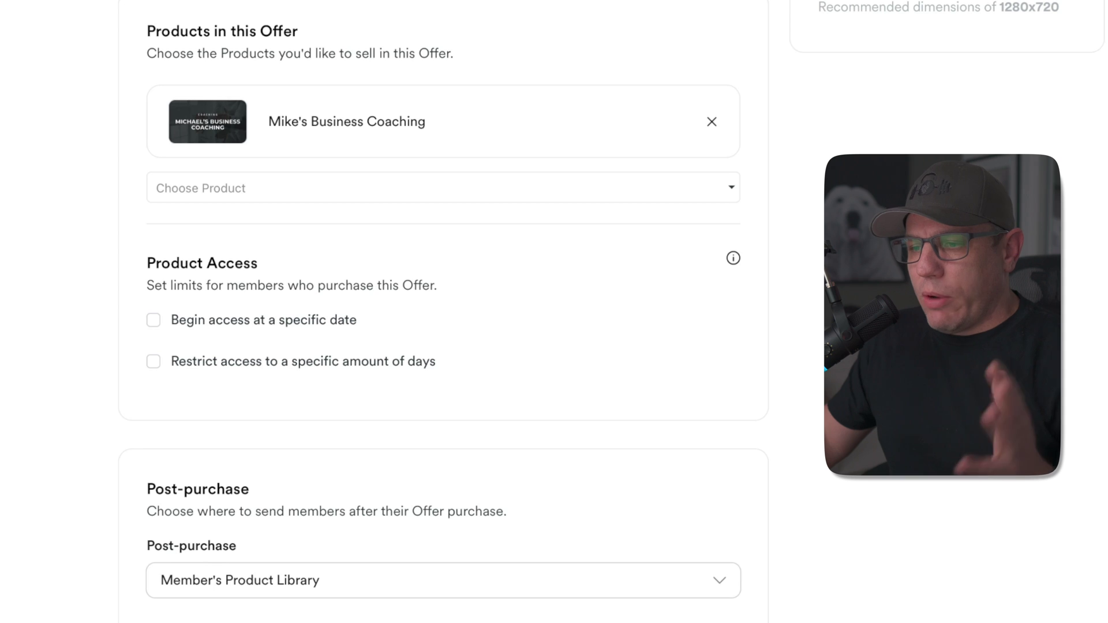
pyautogui.scroll(-2, 443, 311)
pyautogui.scroll(1, 443, 312)
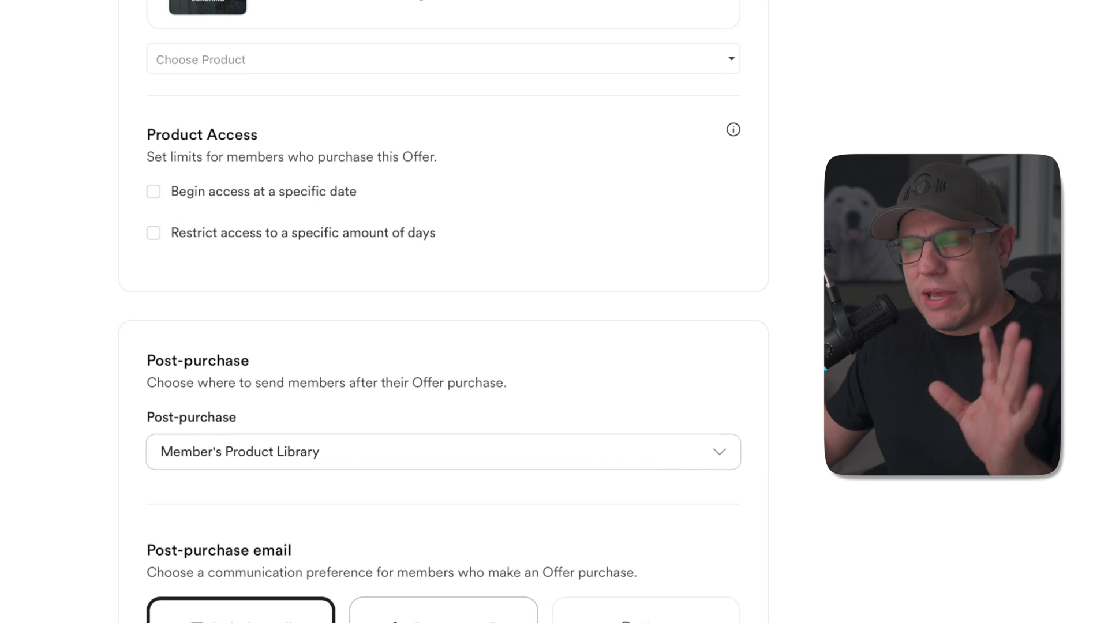
pyautogui.scroll(10, 707, 609)
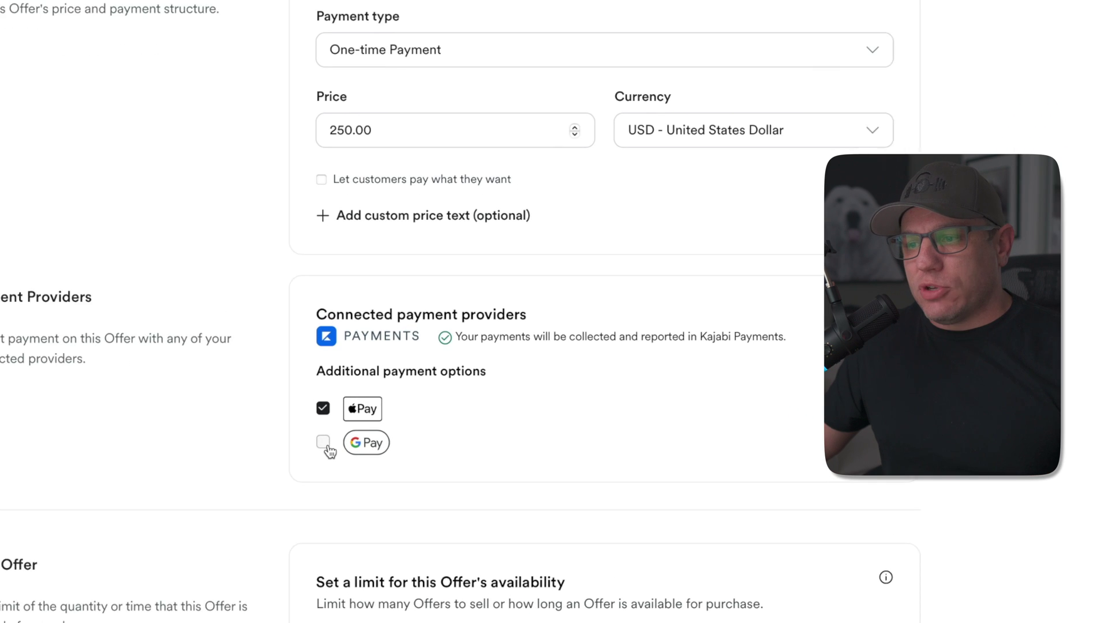
# - Try to enable Google Pay as an additional payment option in the offer's pricing
pyautogui.click(325, 444)
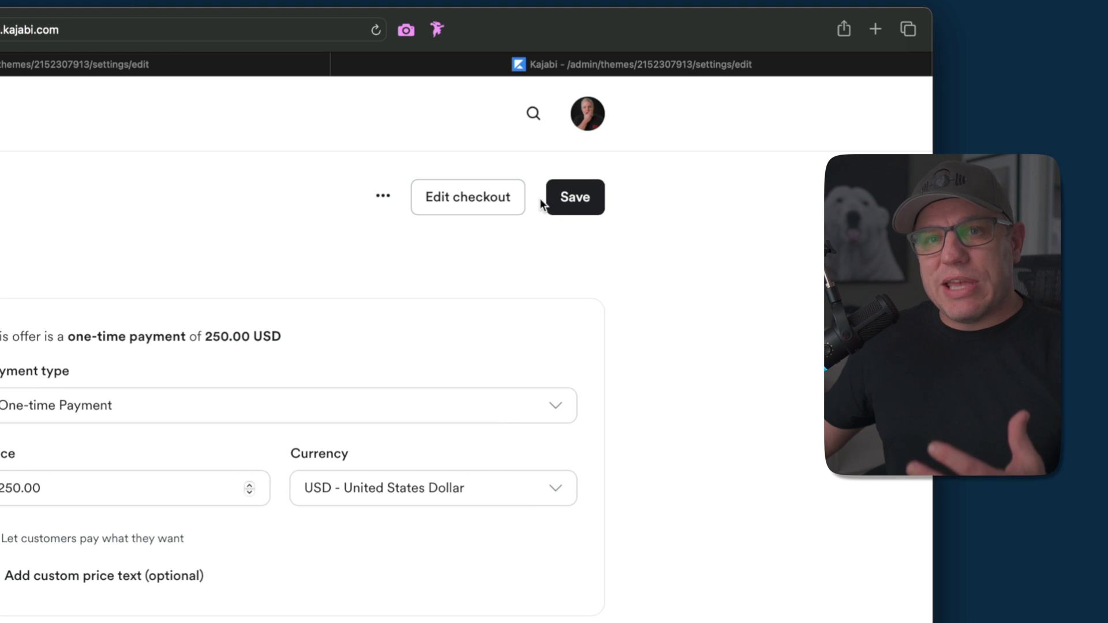
# - Open the offer's checkout for editing, view its form fields and preview the checkout page
pyautogui.click(516, 203)
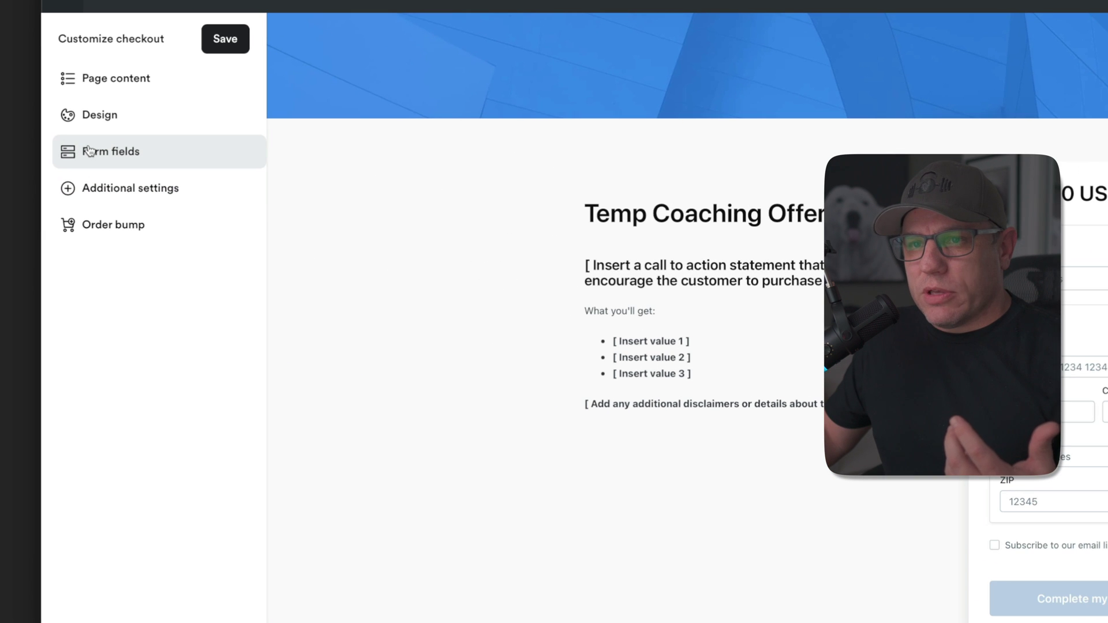
pyautogui.click(89, 151)
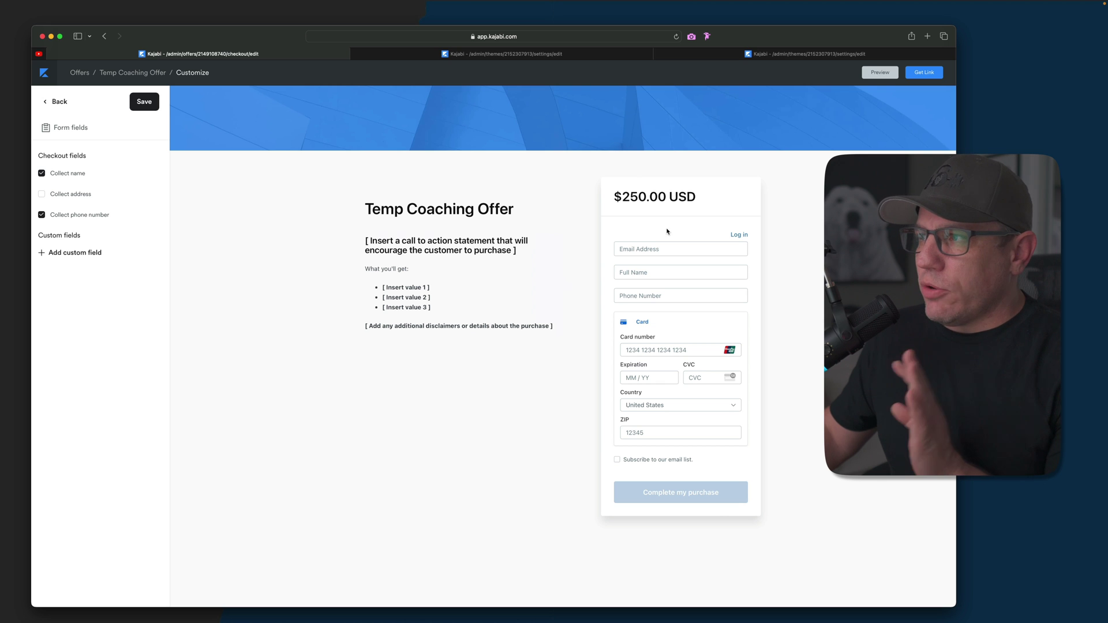
pyautogui.click(878, 73)
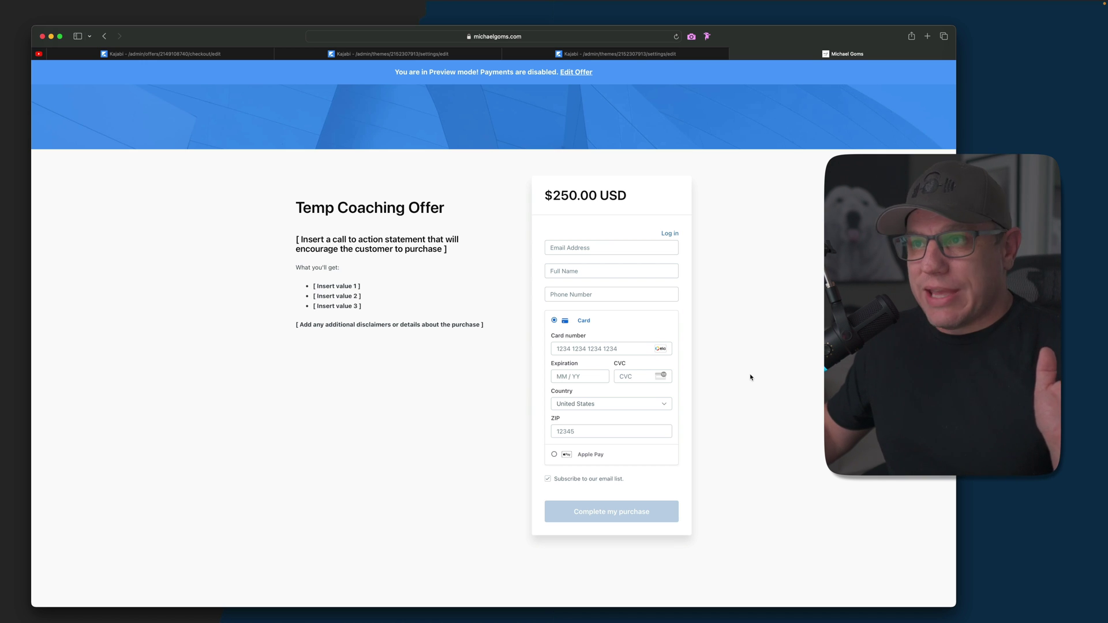
# - Switch to the website theme editor and add a Call to Action section near the end of the Home page
pyautogui.click(435, 57)
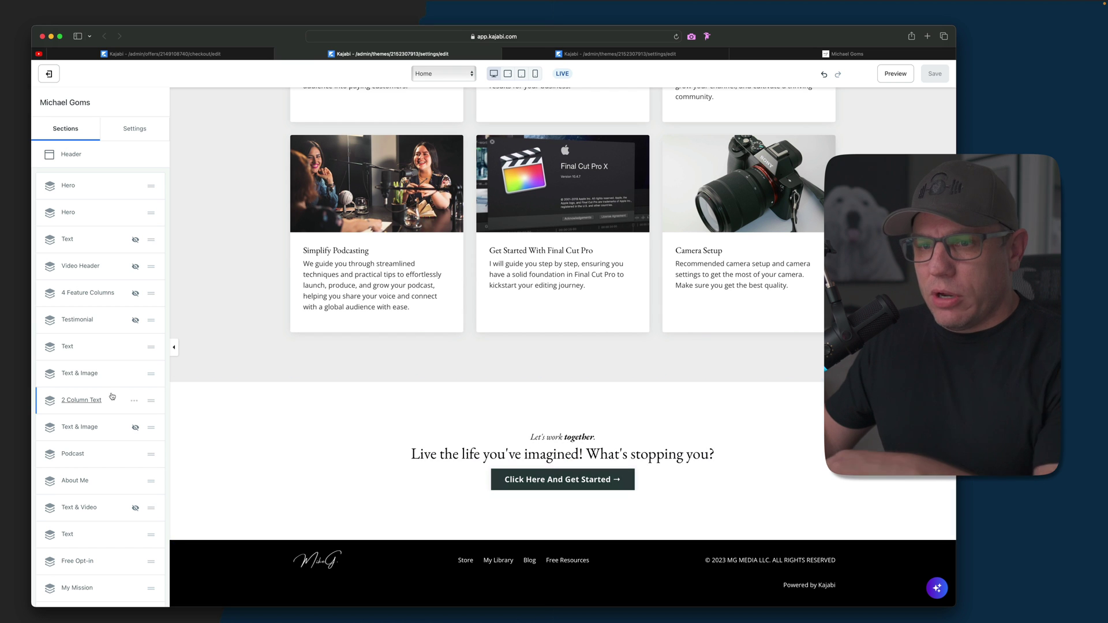
pyautogui.scroll(-10, 162, 167)
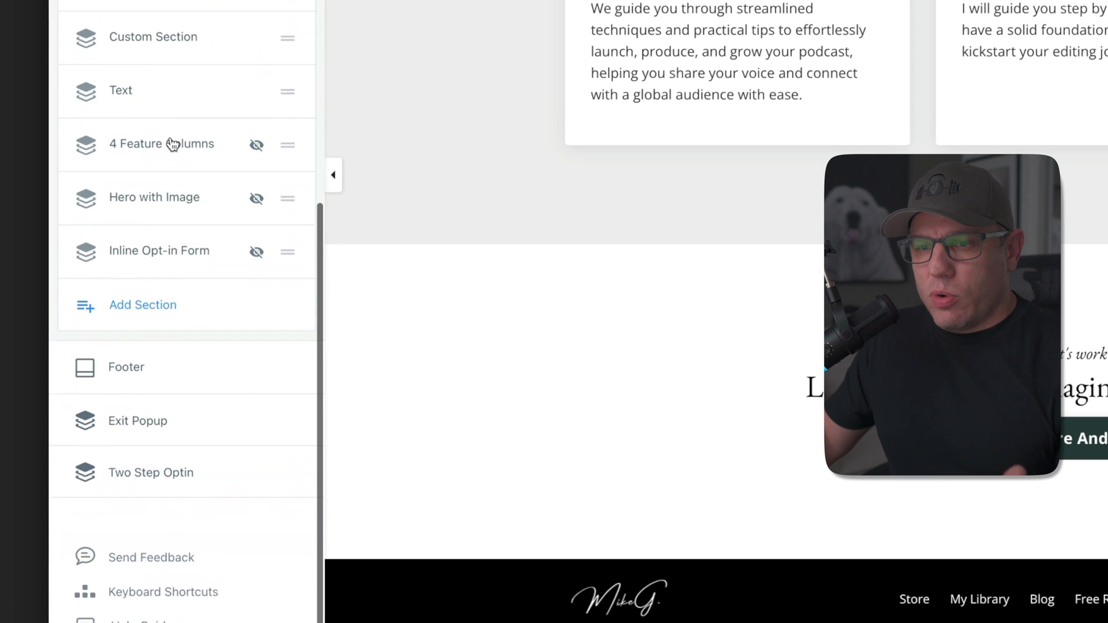
pyautogui.click(146, 331)
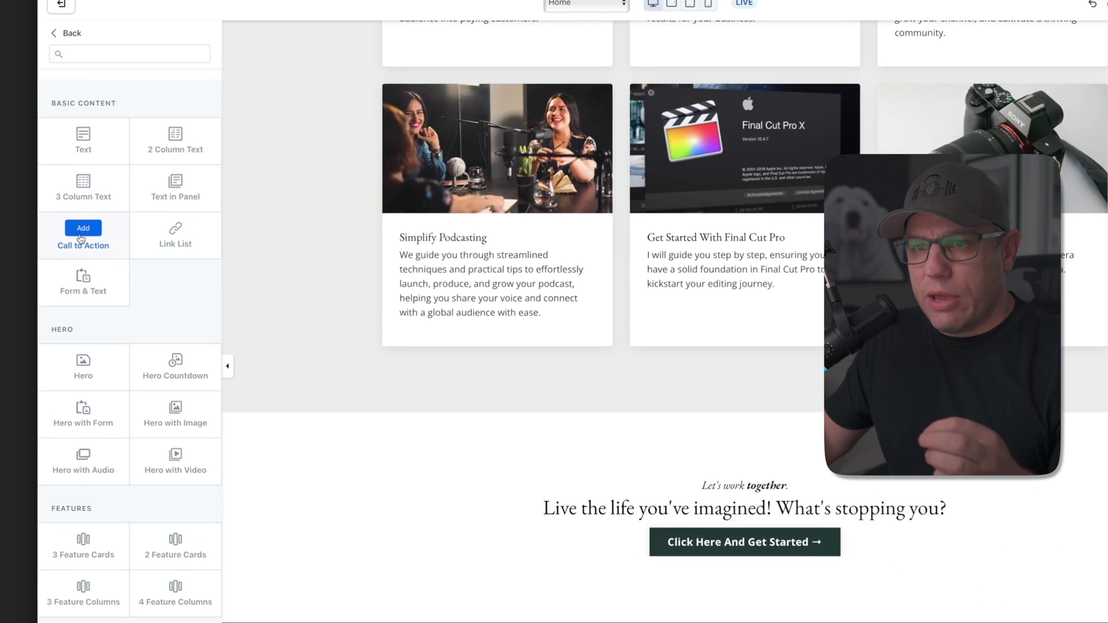
pyautogui.click(117, 213)
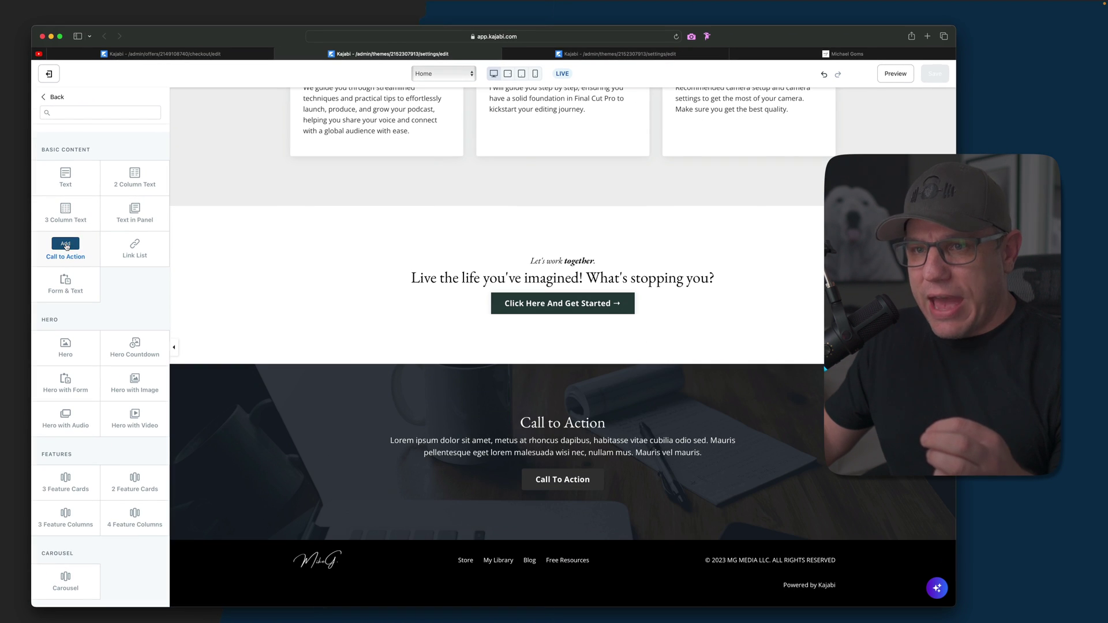
pyautogui.click(66, 245)
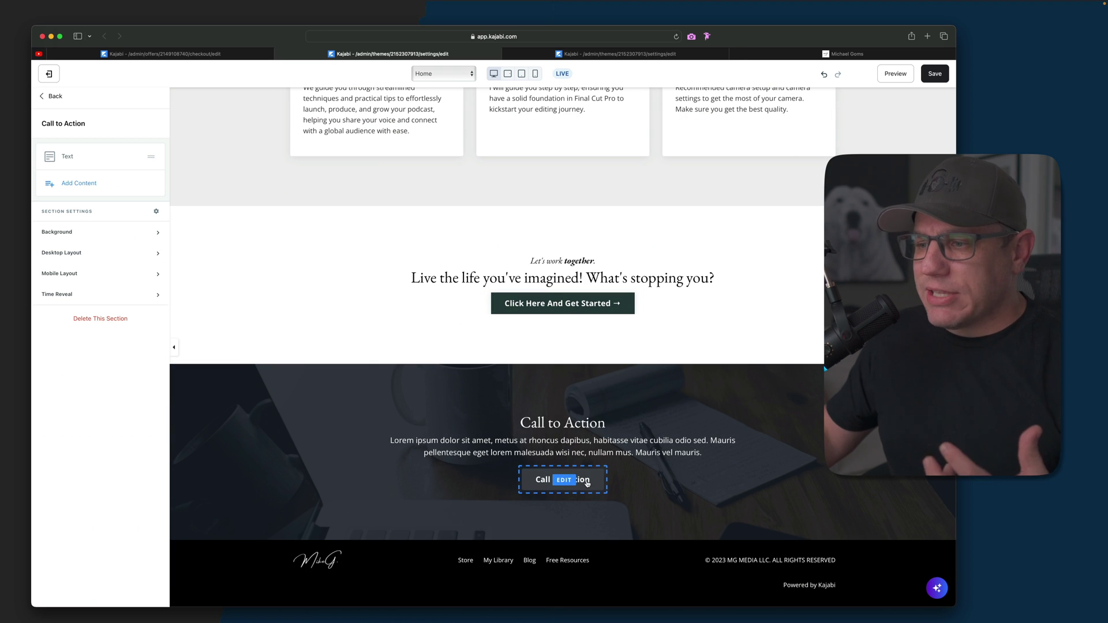
# - Set the Call To Action button's action to Open Popup Checkout (Beta) with the Temp Coaching Offer
pyautogui.click(571, 481)
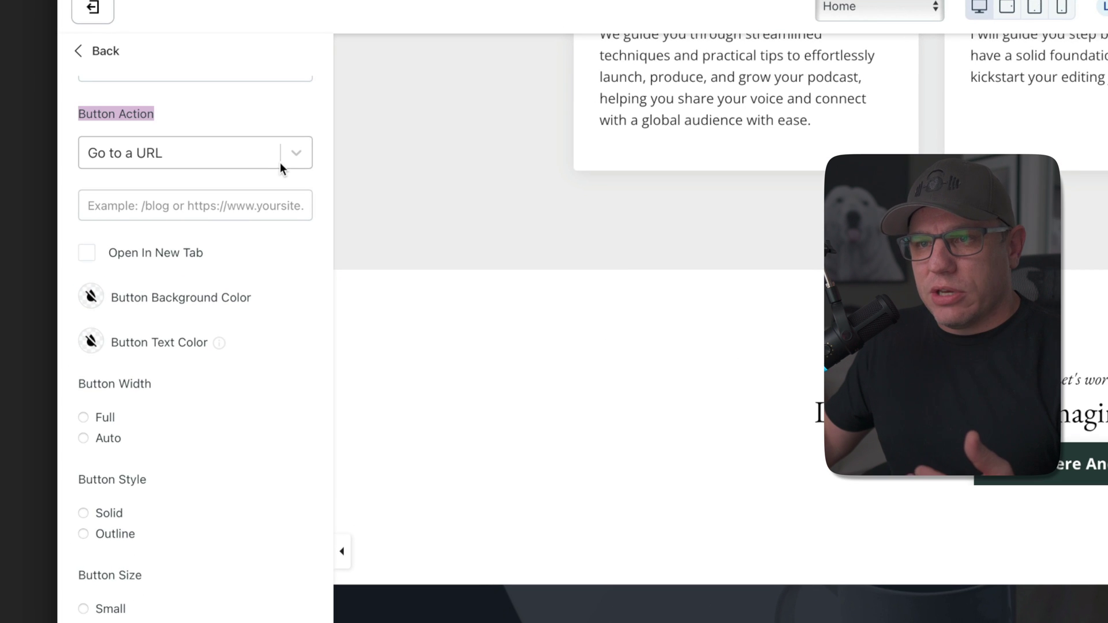
pyautogui.click(296, 154)
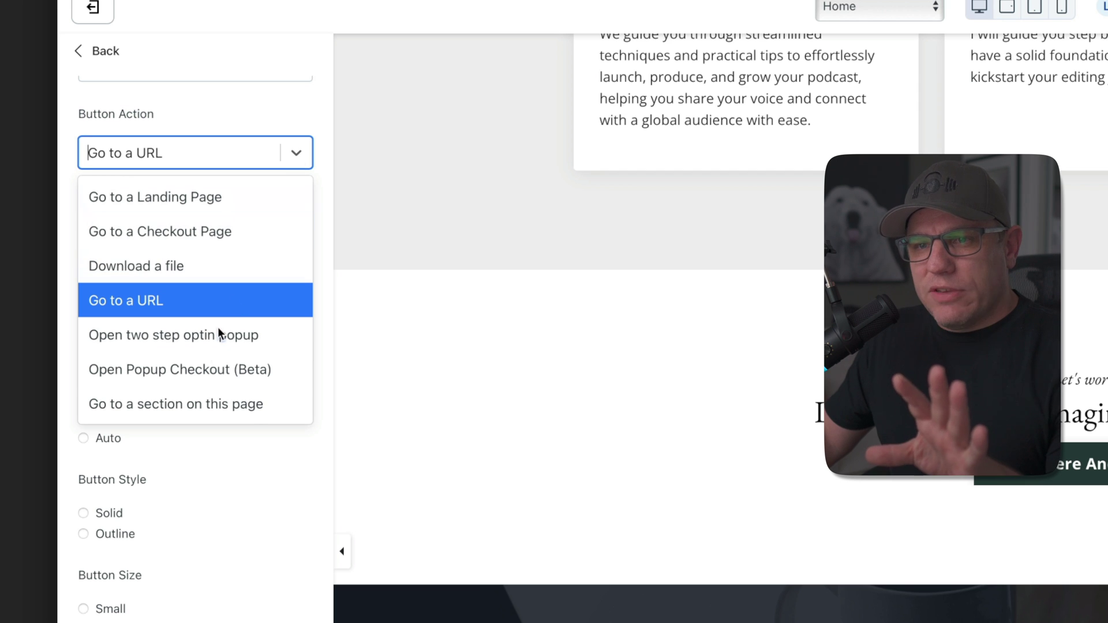
pyautogui.click(188, 372)
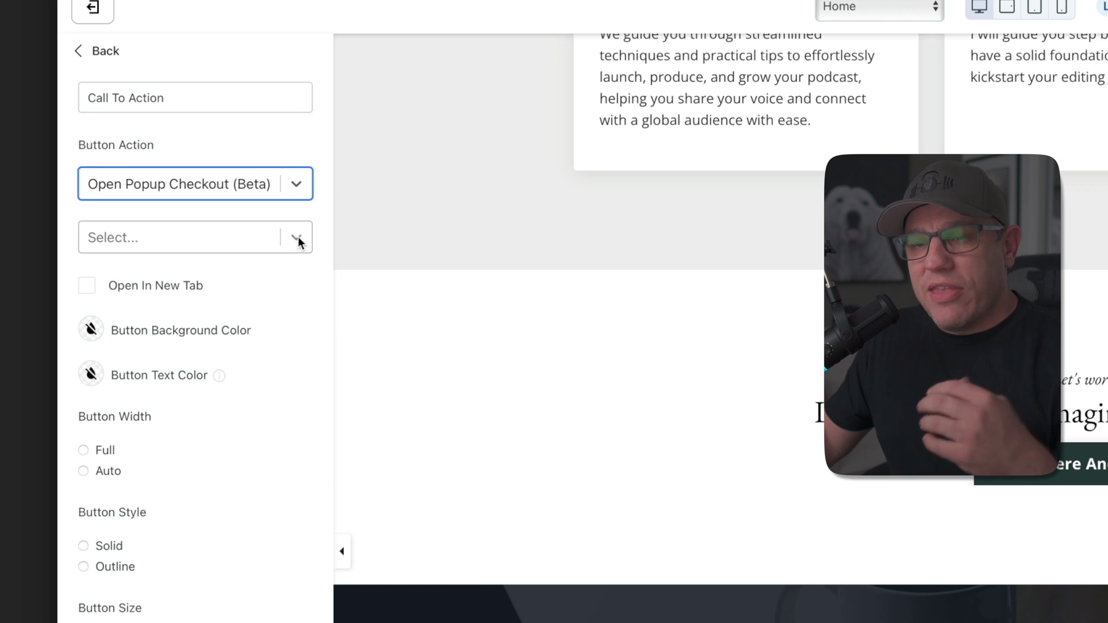
pyautogui.click(297, 239)
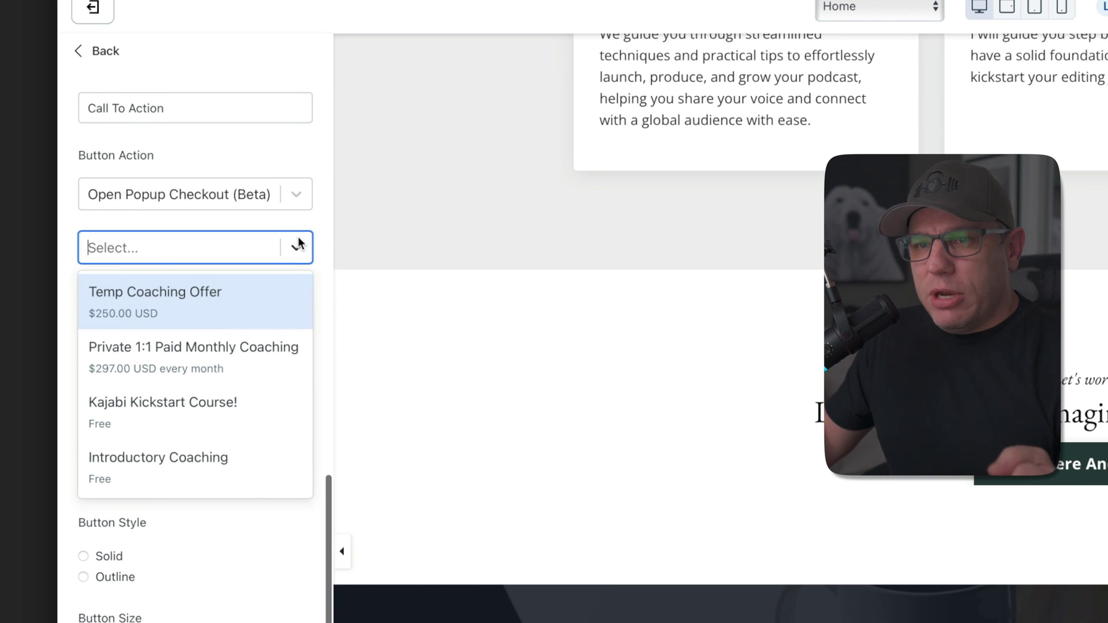
pyautogui.click(116, 293)
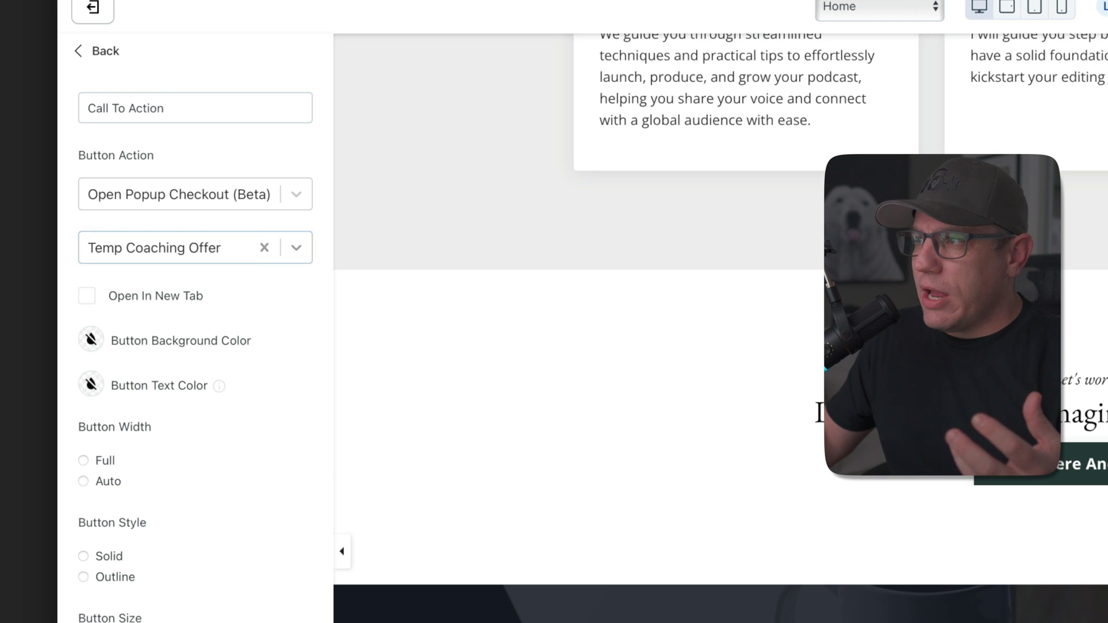
# - Open the live Home page, test its Call To Action button and examine the popup checkout's form and payment options
pyautogui.click(1100, 7)
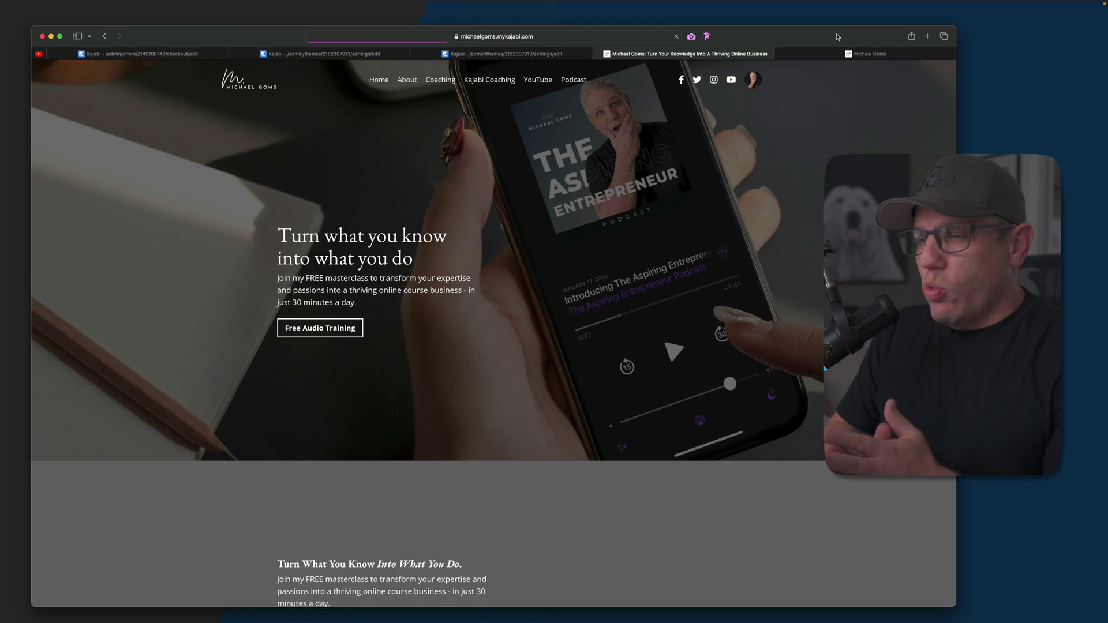
pyautogui.scroll(-20, 471, 331)
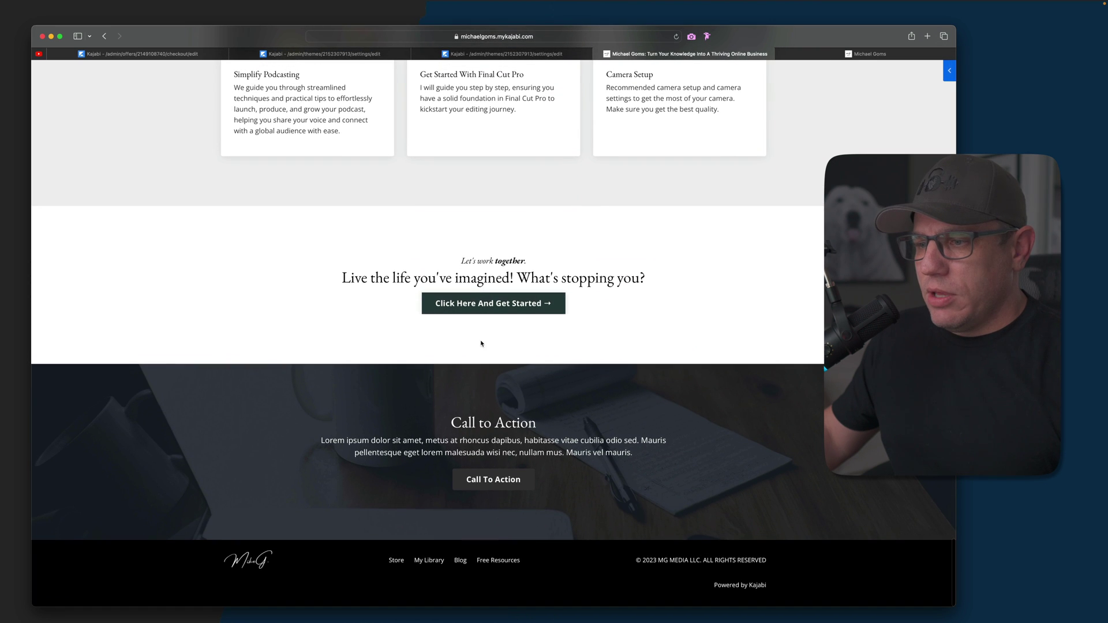
pyautogui.click(496, 480)
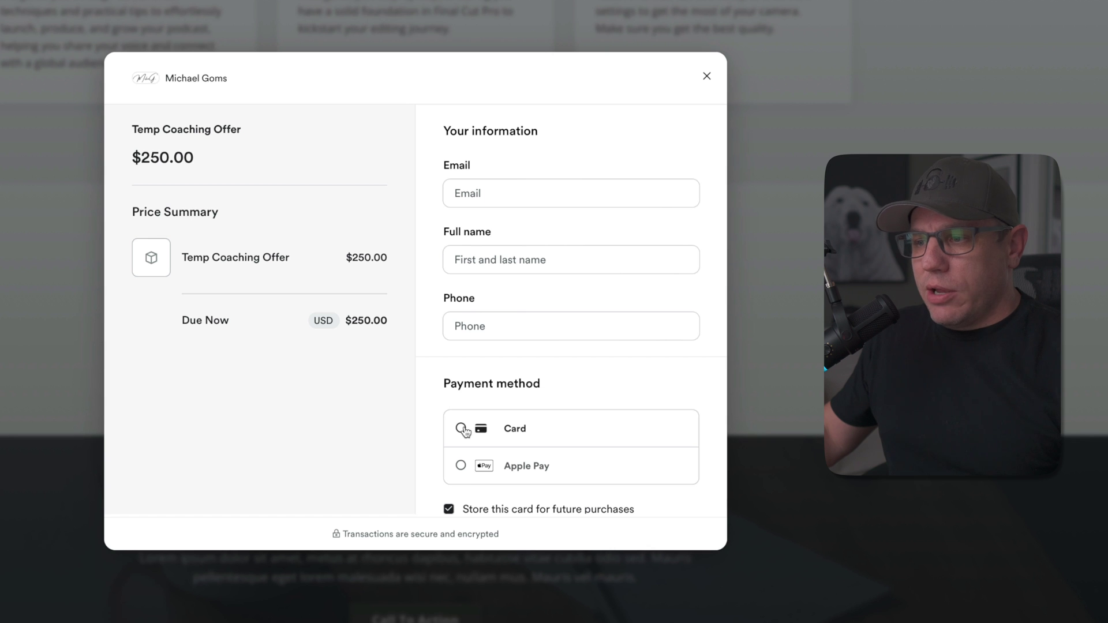
pyautogui.scroll(-3, 464, 473)
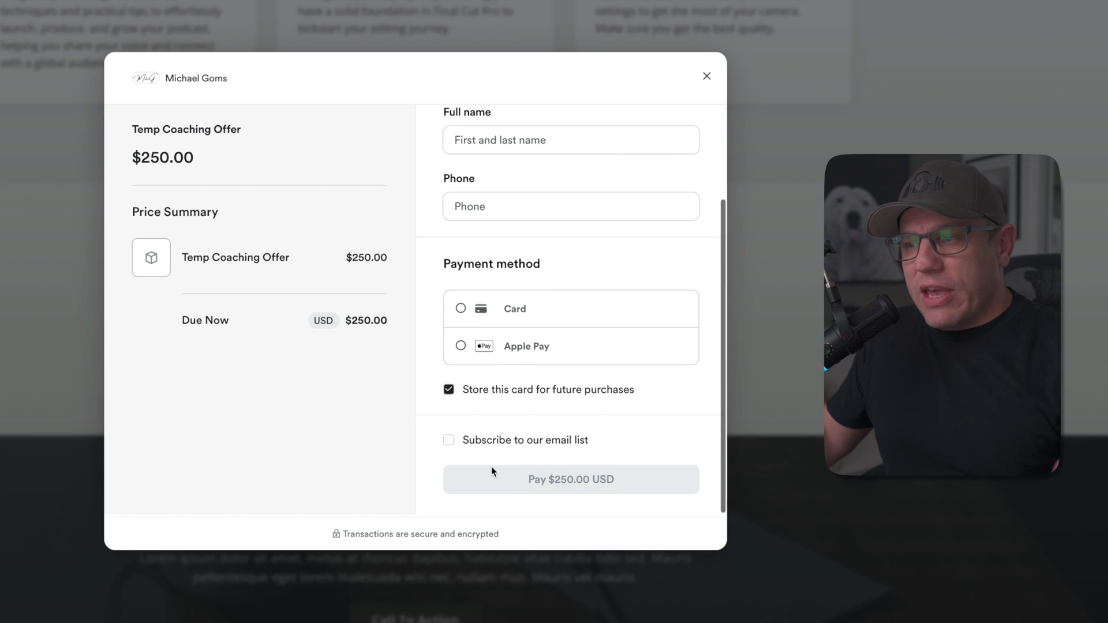
pyautogui.scroll(3, 571, 401)
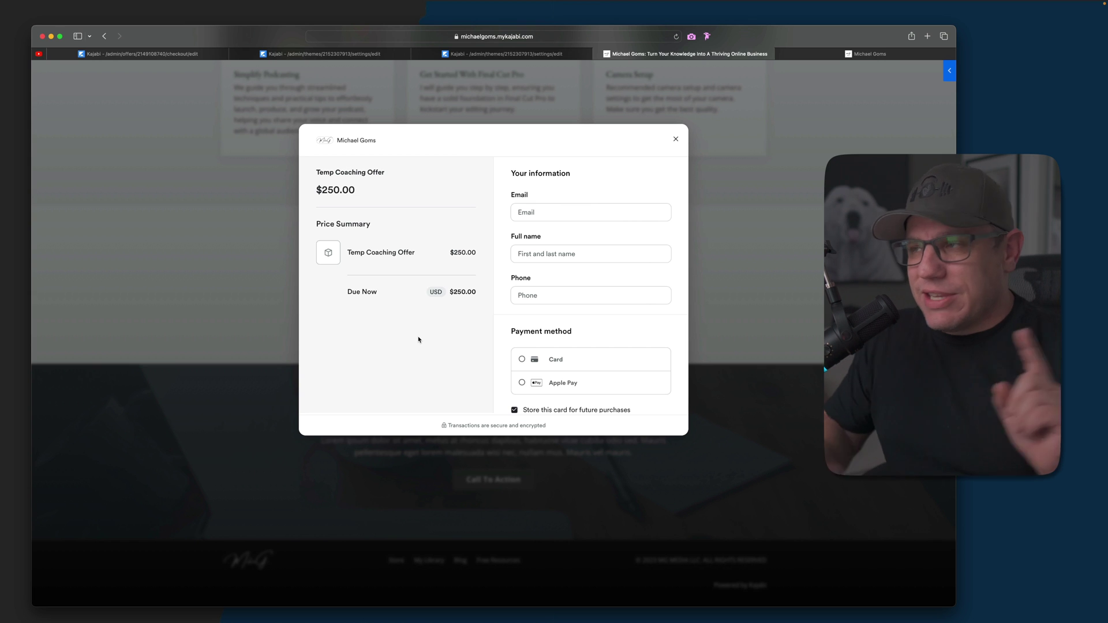
# - Switch to the theme editor for the Blog Post page and open the Blog Post Body section's settings
pyautogui.click(511, 55)
pyautogui.click(529, 195)
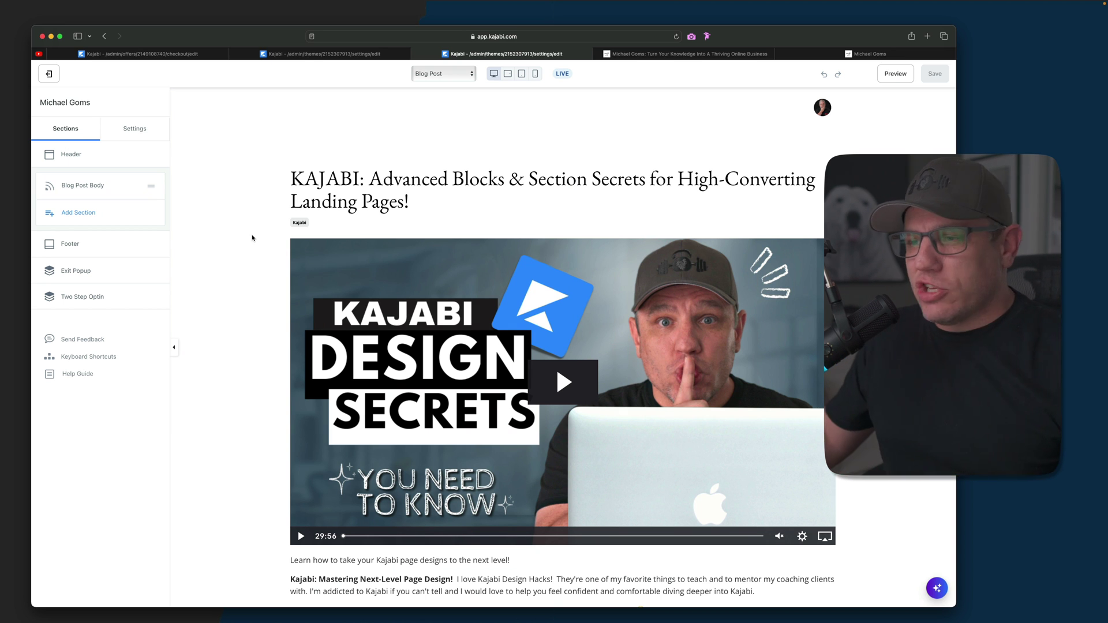
pyautogui.scroll(-15, 252, 238)
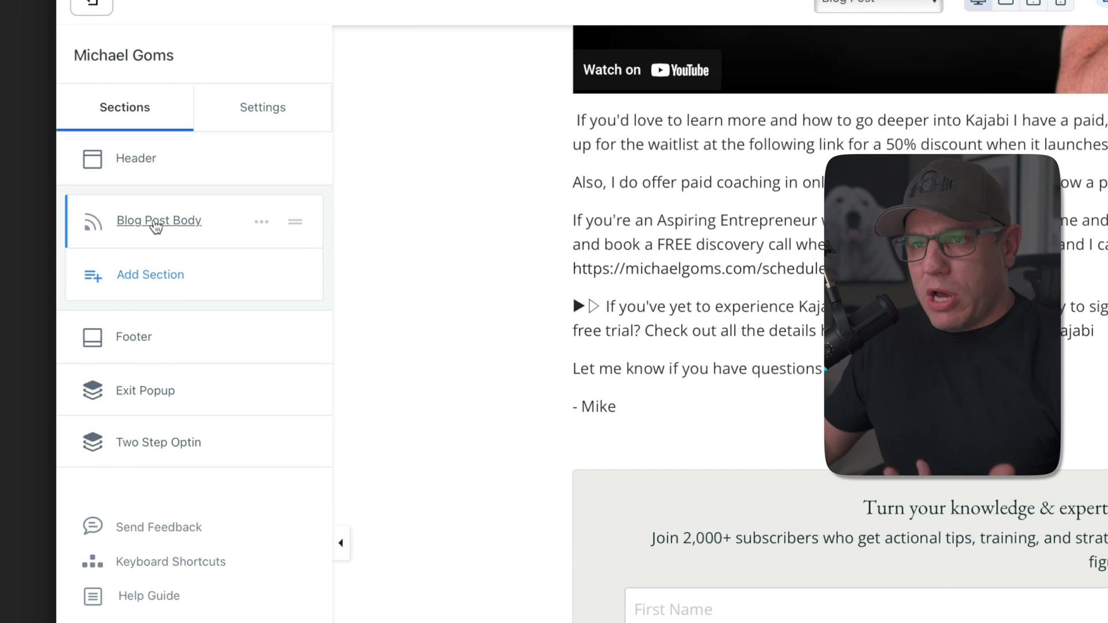
pyautogui.click(156, 223)
pyautogui.scroll(-15, 156, 226)
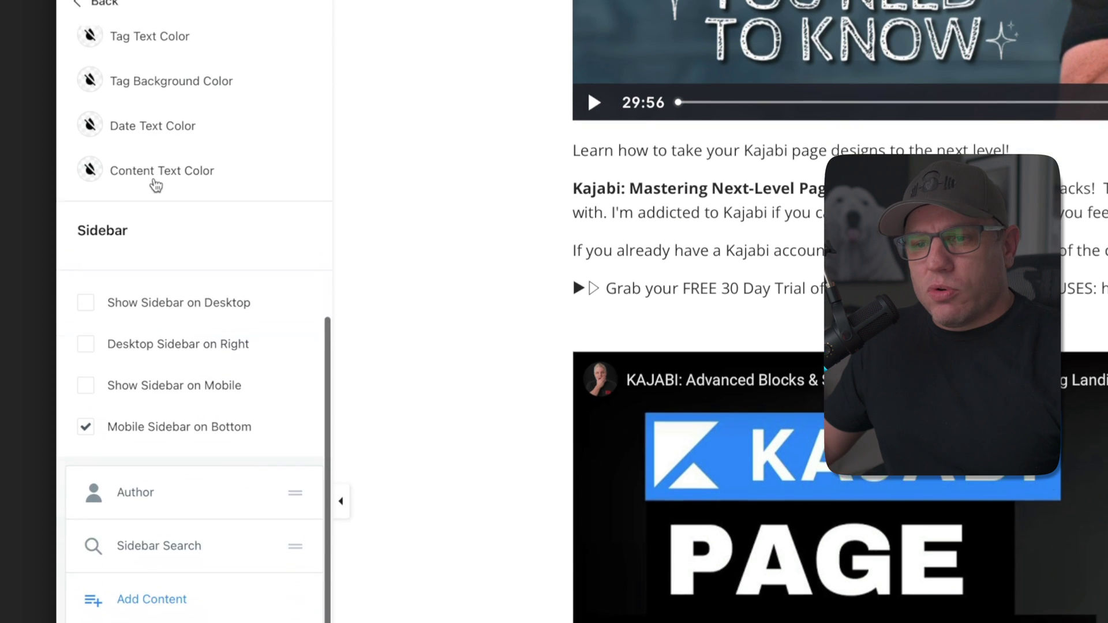
pyautogui.scroll(-10, 580, 60)
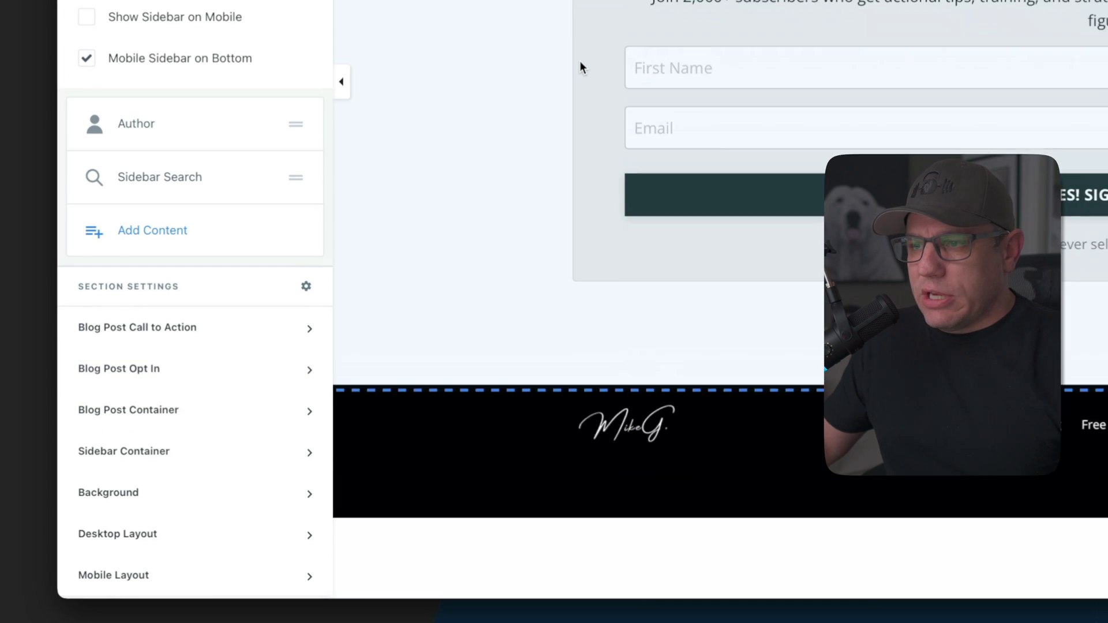
pyautogui.scroll(2, 580, 61)
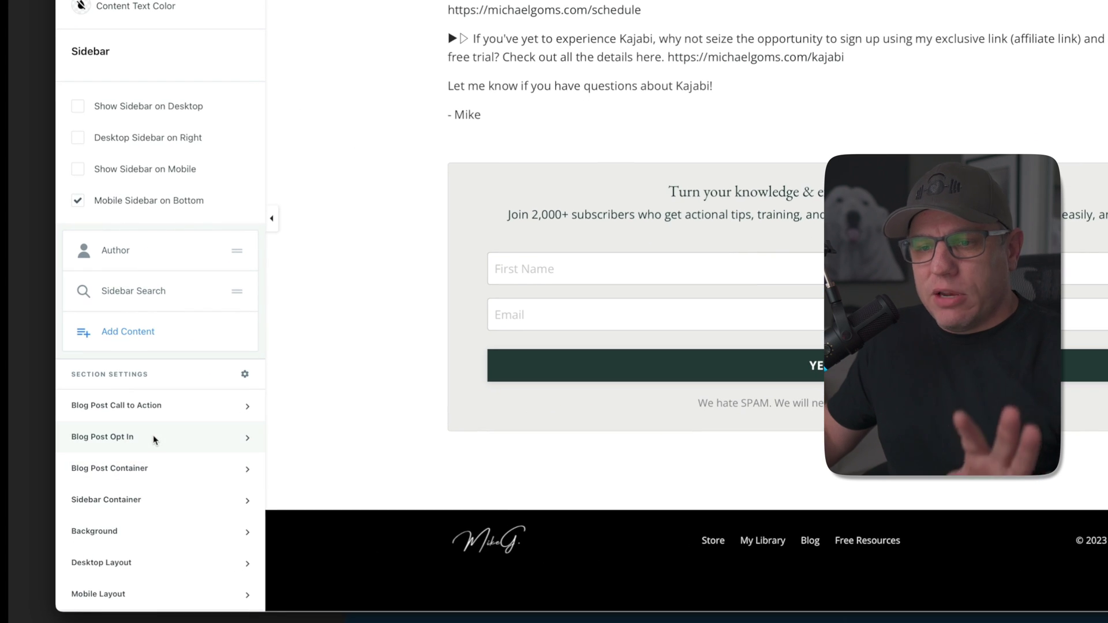
# - Set the Blog Post Opt In's thank you page to Open Popup Checkout (Beta) with the Temp Coaching Offer
pyautogui.scroll(-7, 155, 440)
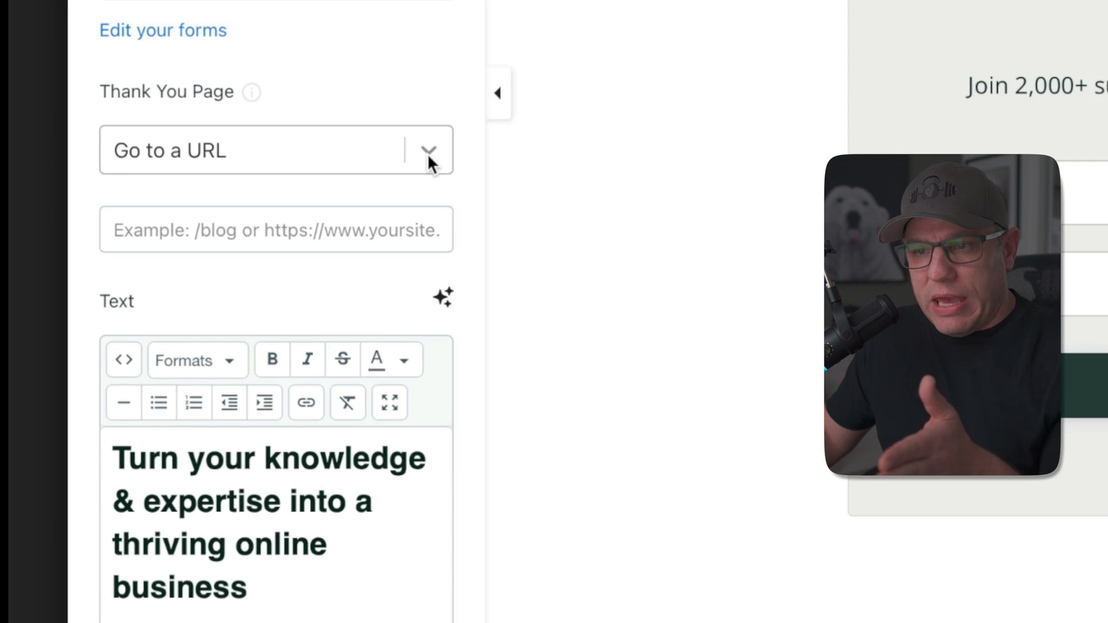
pyautogui.click(427, 151)
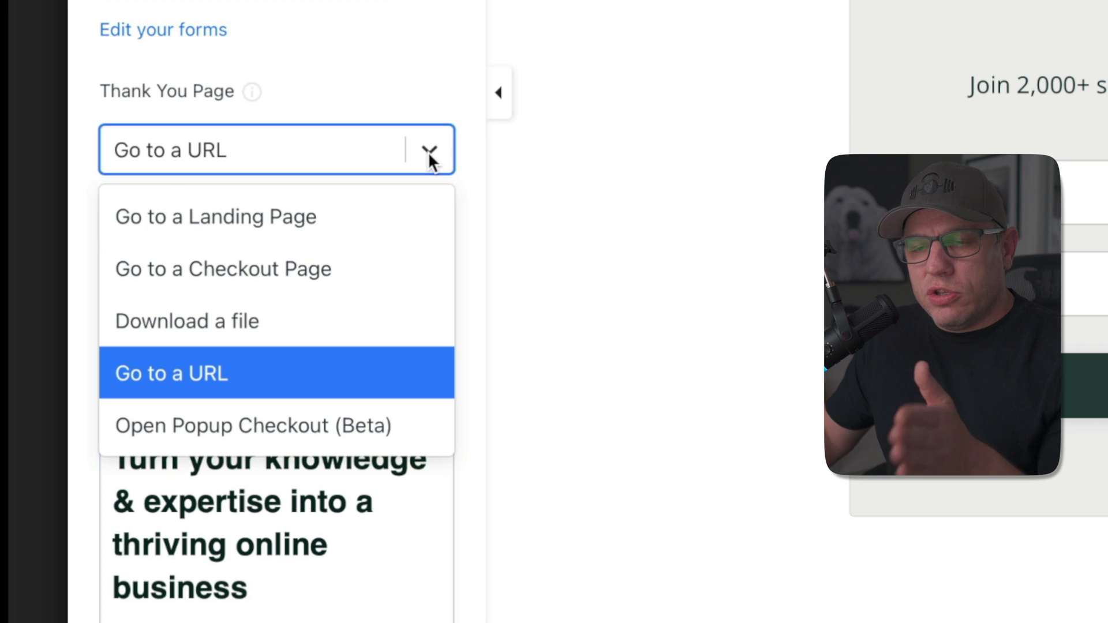
pyautogui.click(255, 426)
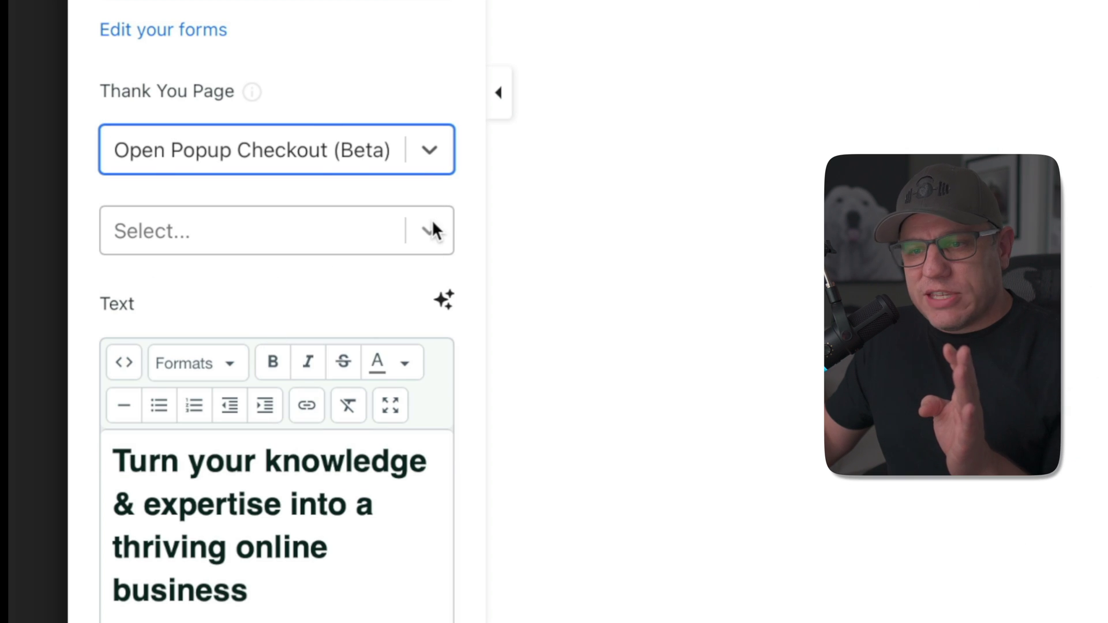
pyautogui.click(431, 230)
pyautogui.click(283, 303)
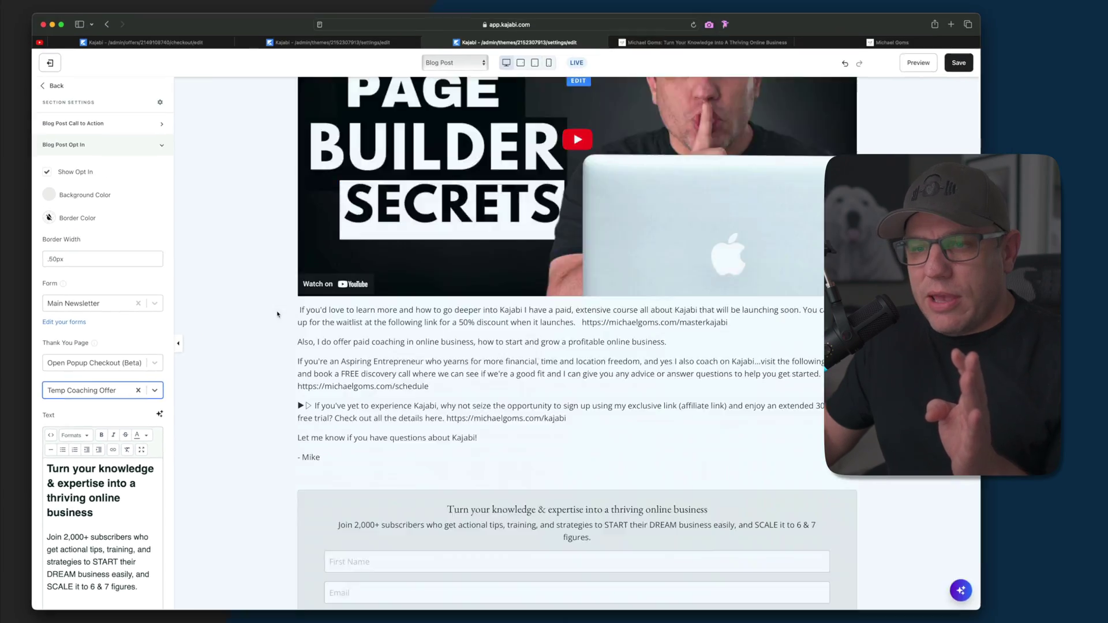
pyautogui.scroll(-5, 277, 314)
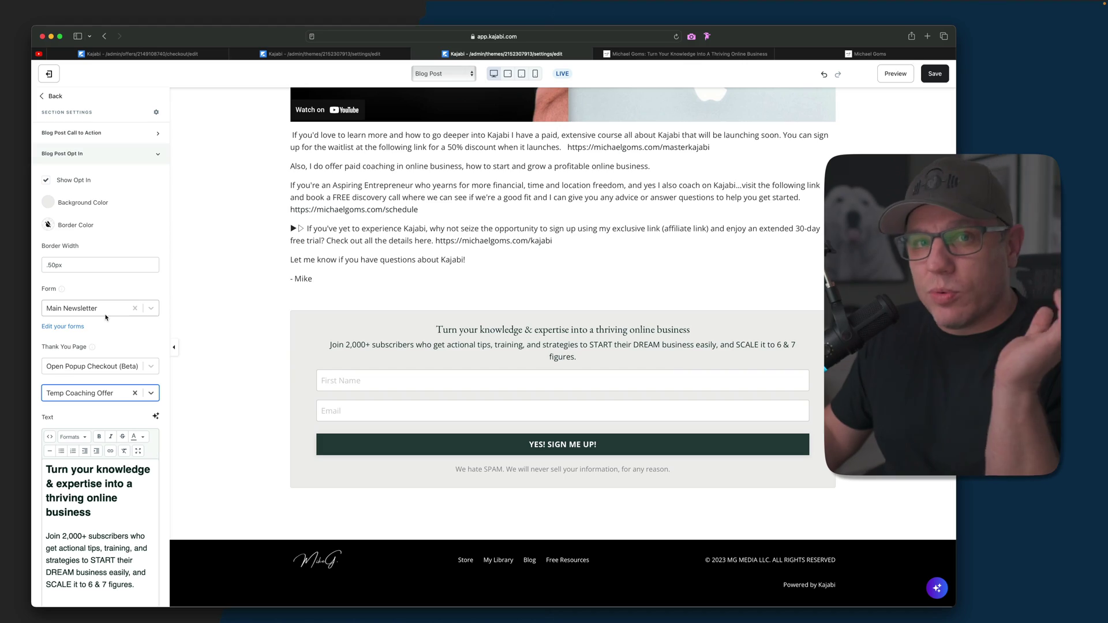
pyautogui.click(151, 393)
pyautogui.click(61, 248)
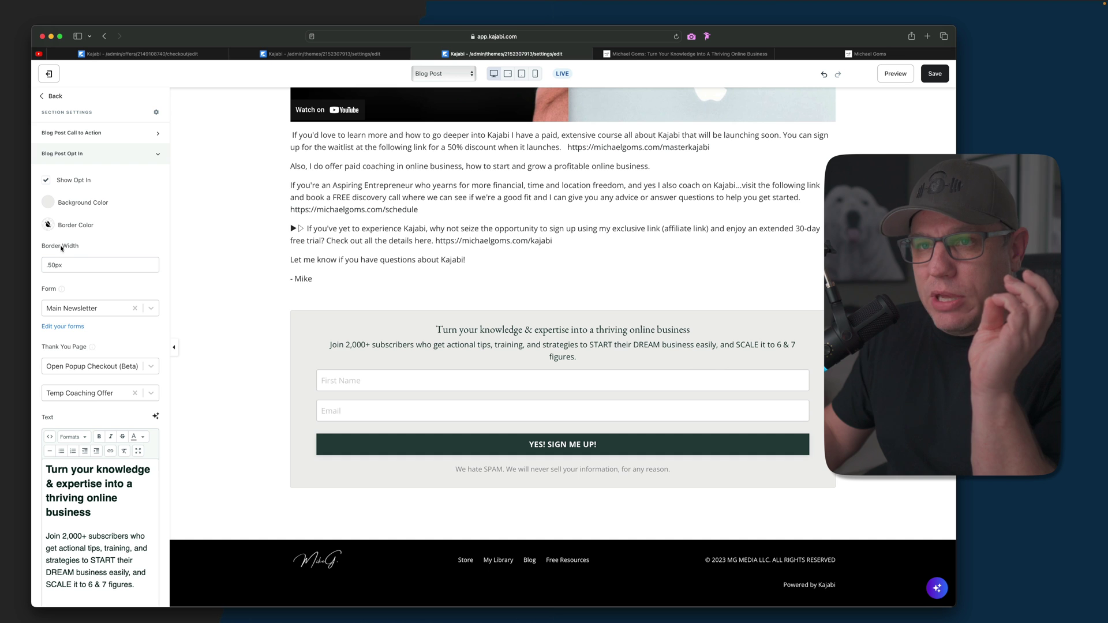
# - Enable Show Call to Action in the Blog Post Body's call-to-action settings
pyautogui.click(52, 97)
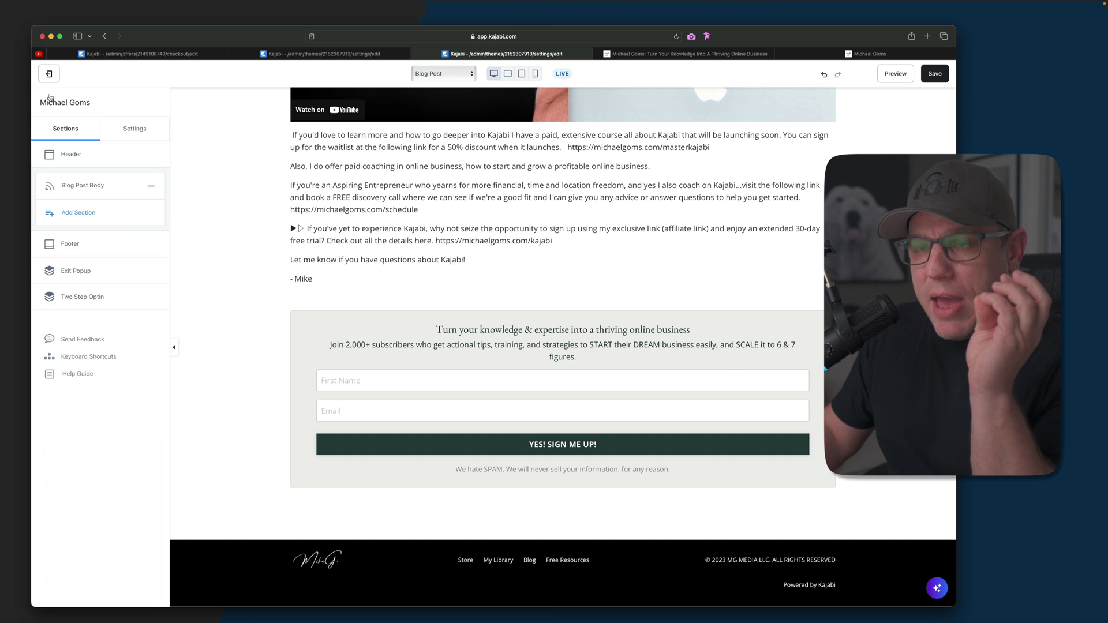
pyautogui.click(73, 192)
pyautogui.scroll(-5, 148, 227)
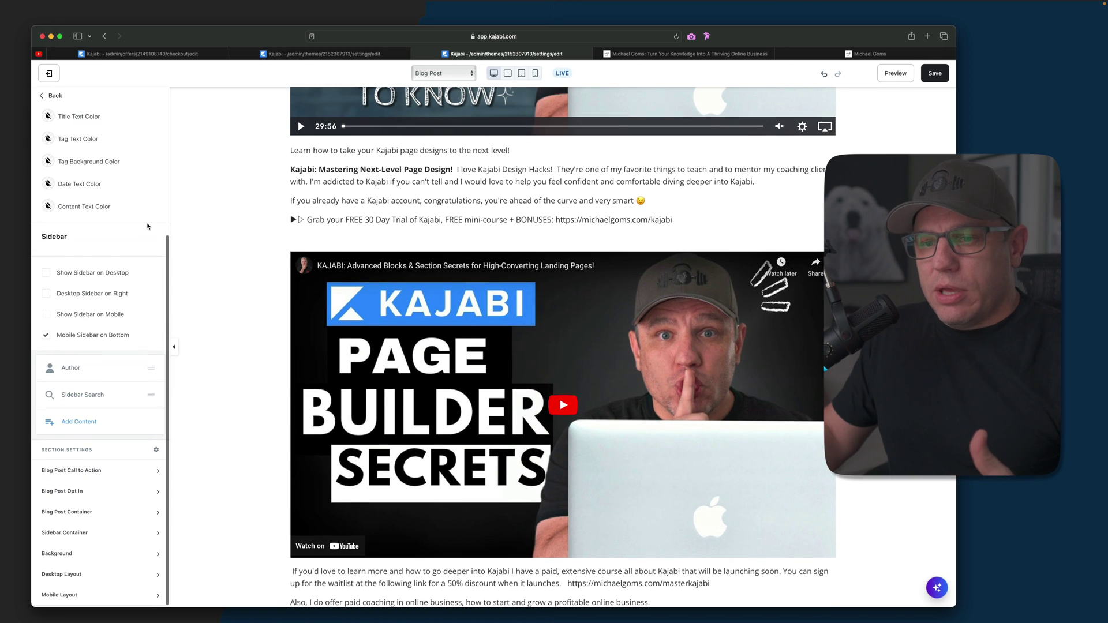
pyautogui.scroll(-10, 284, 256)
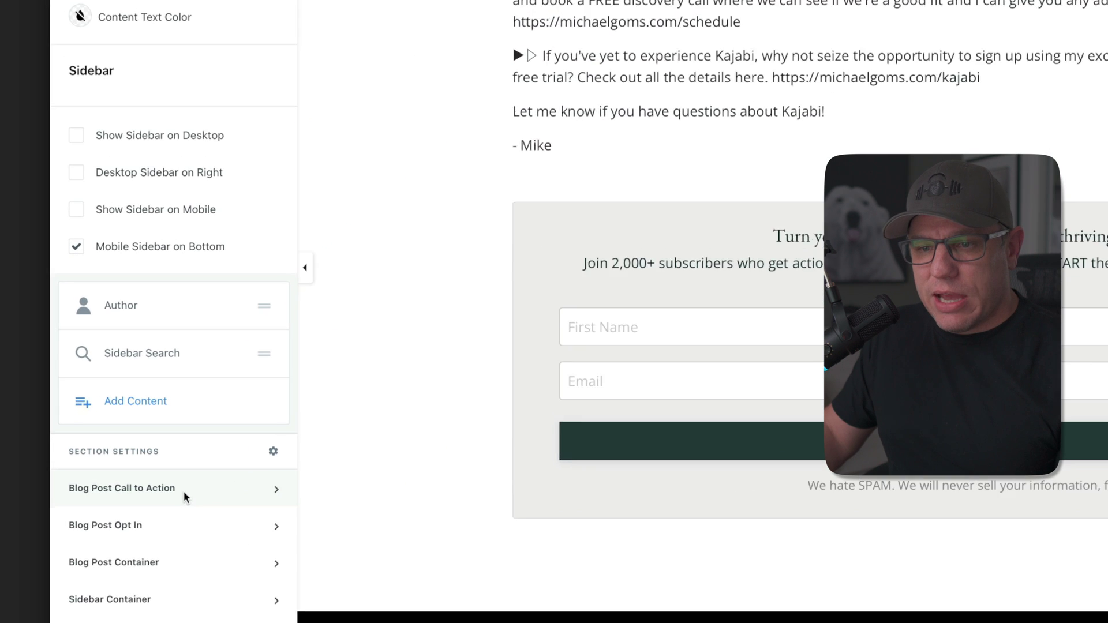
pyautogui.click(213, 493)
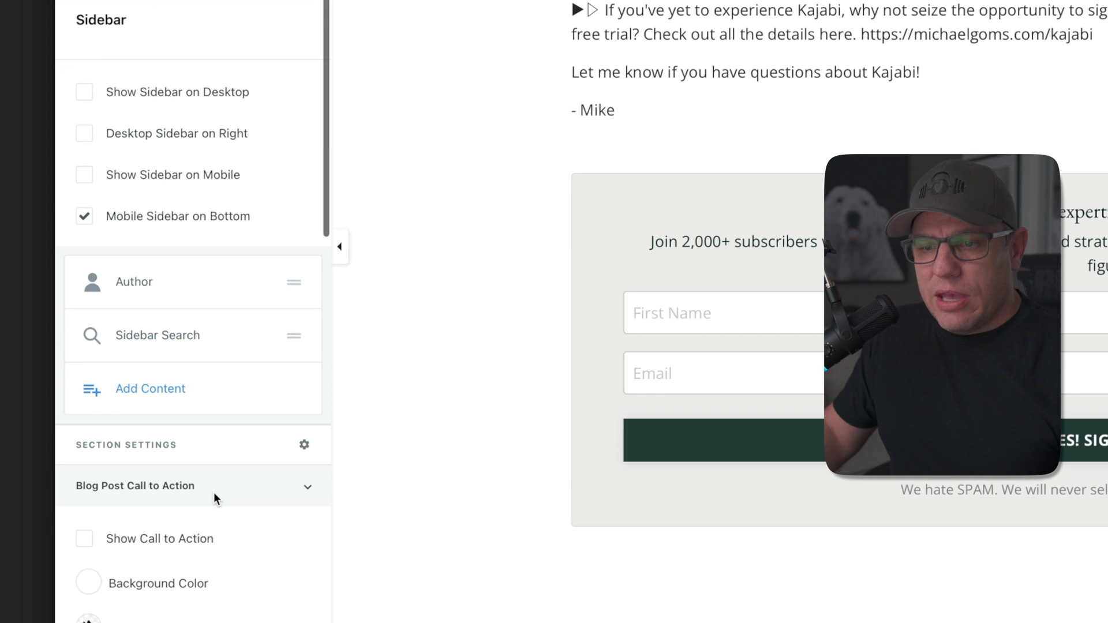
pyautogui.scroll(-5, 213, 493)
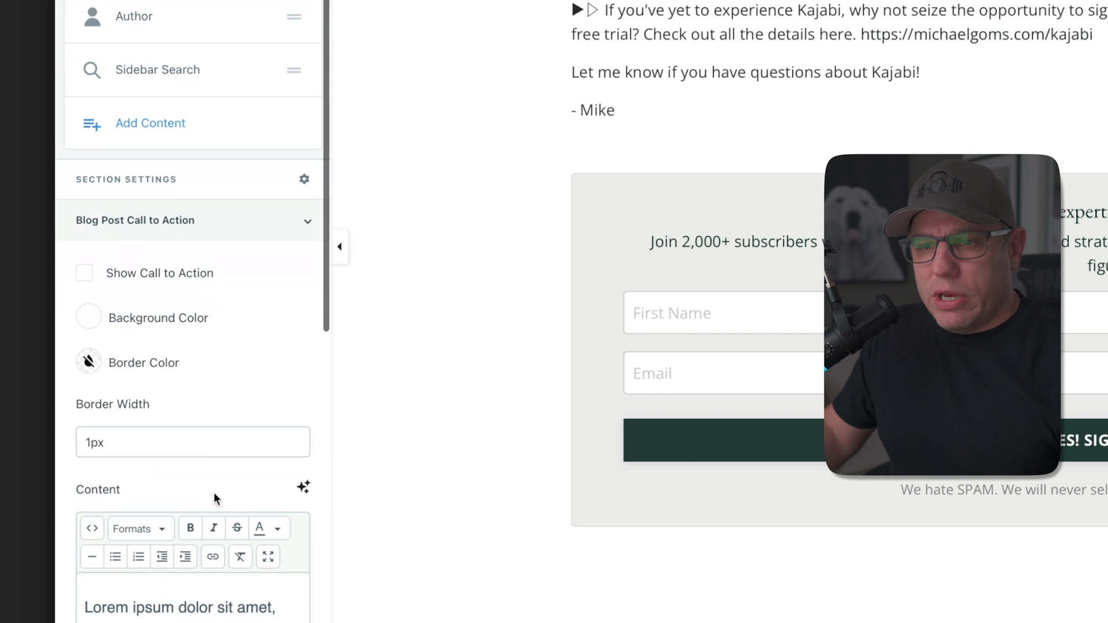
pyautogui.click(86, 280)
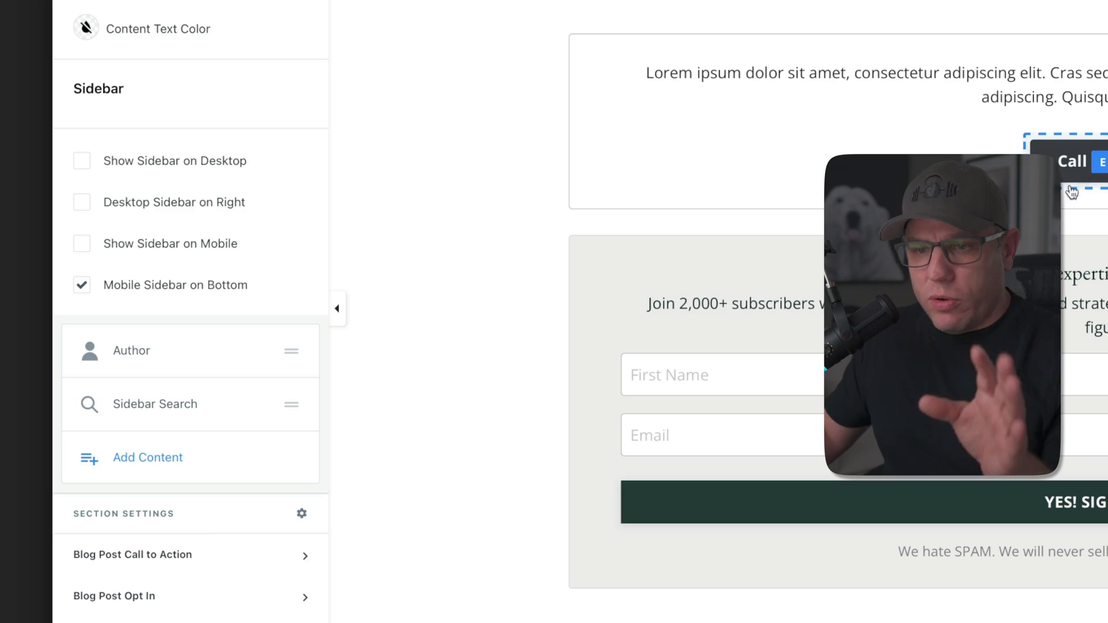
# - Open the button action choices for the blog post's Call To Action button
pyautogui.click(220, 552)
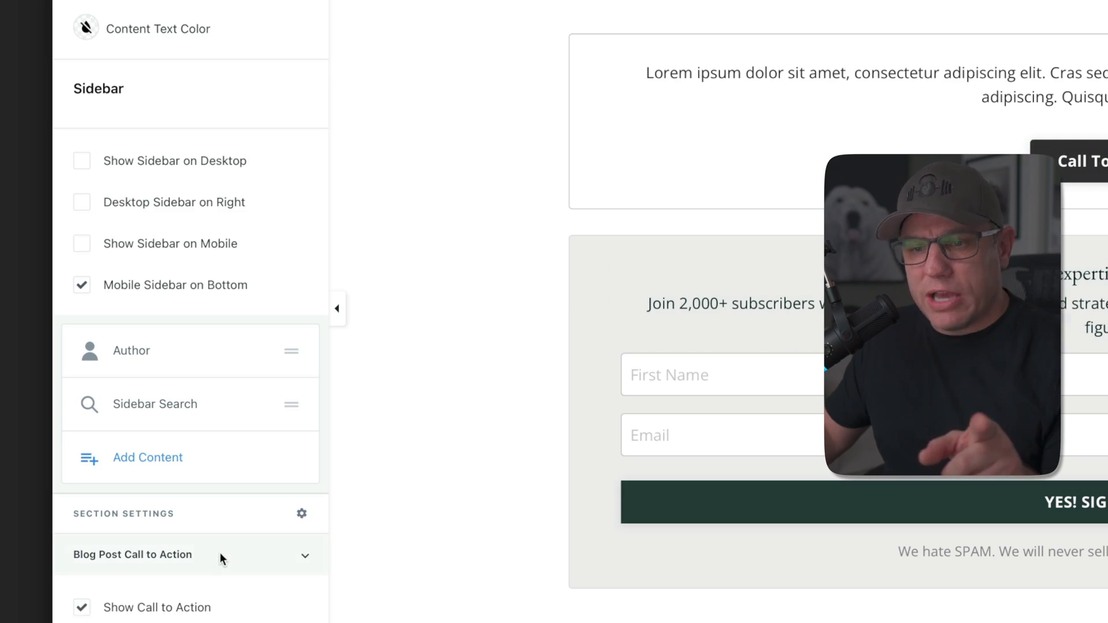
pyautogui.scroll(-8, 220, 553)
pyautogui.scroll(-10, 219, 553)
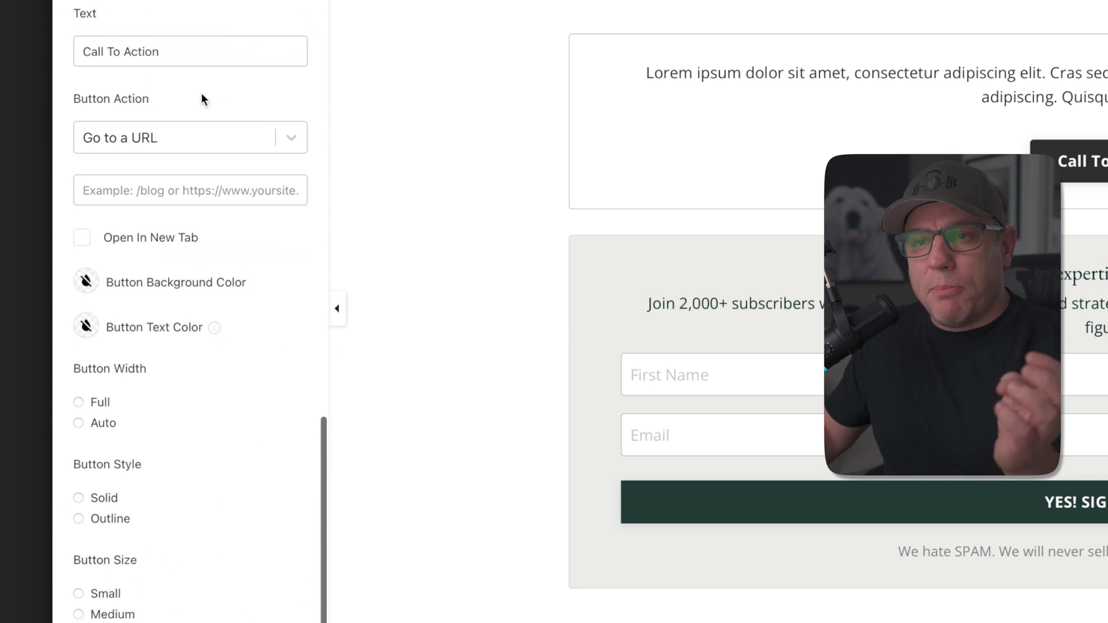
pyautogui.click(288, 137)
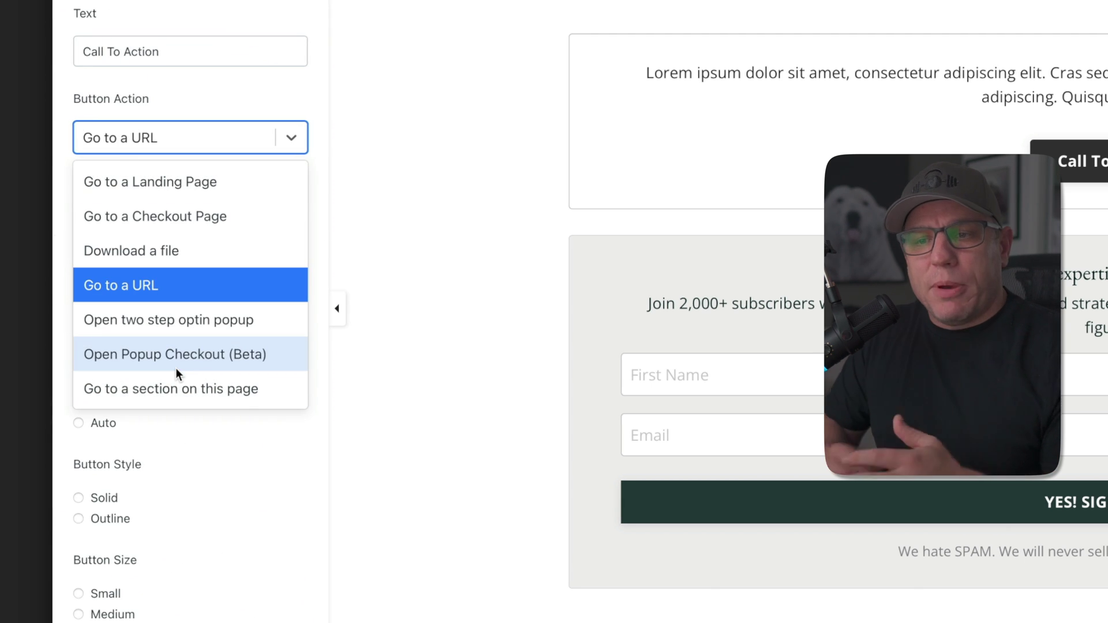